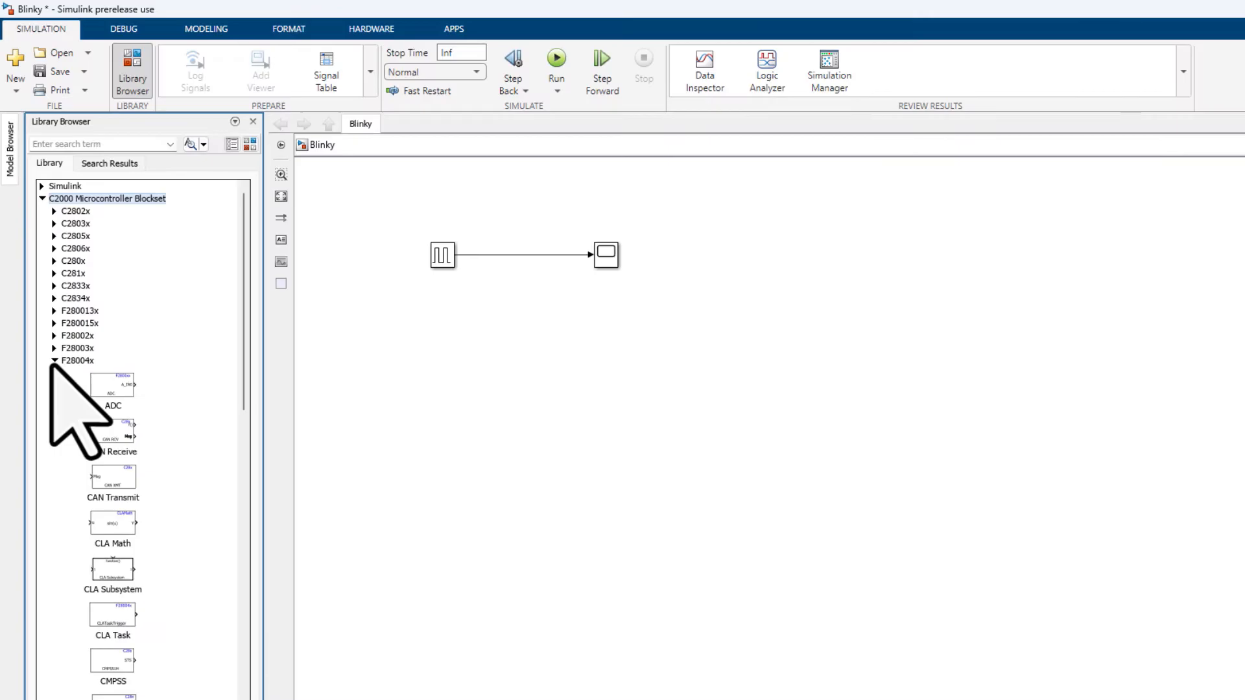
Add a Digital Output block from the F28004x library to the Blinky model, placing it on the line after the pulse source.
scroll(52, 366, down, 5)
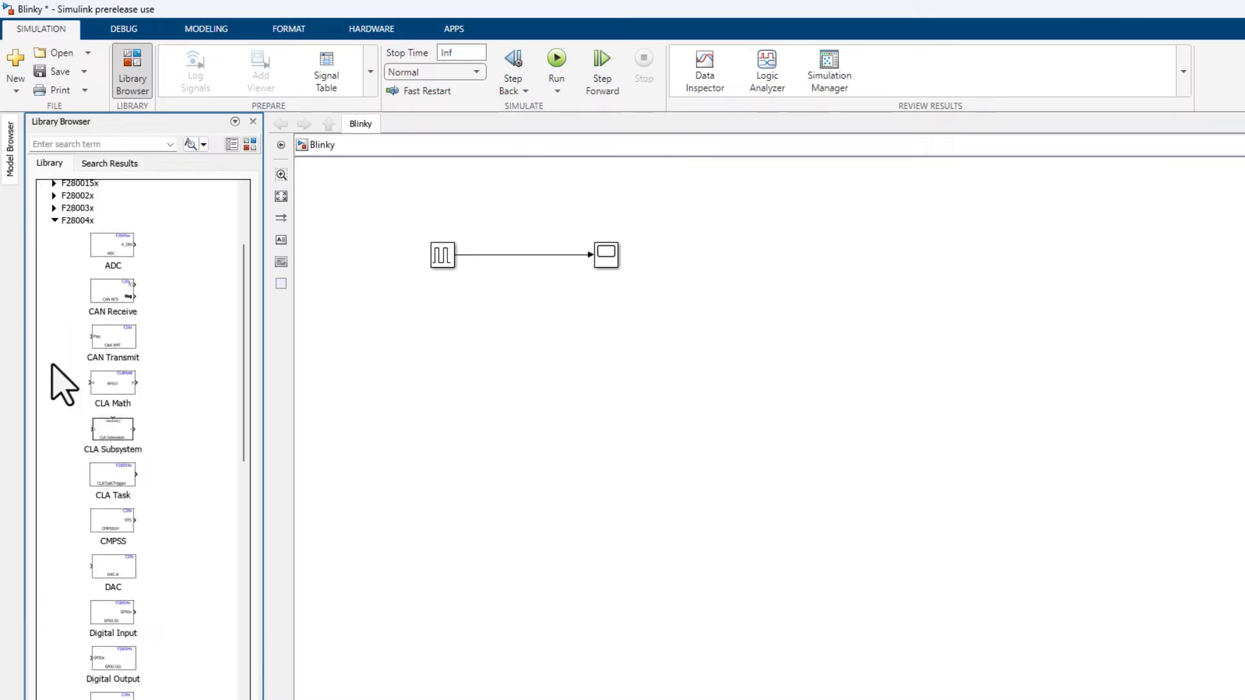
scroll(62, 382, up, 1)
mouse_move(130, 675)
mouse_down()
mouse_move(609, 305)
mouse_move(490, 253)
mouse_up()
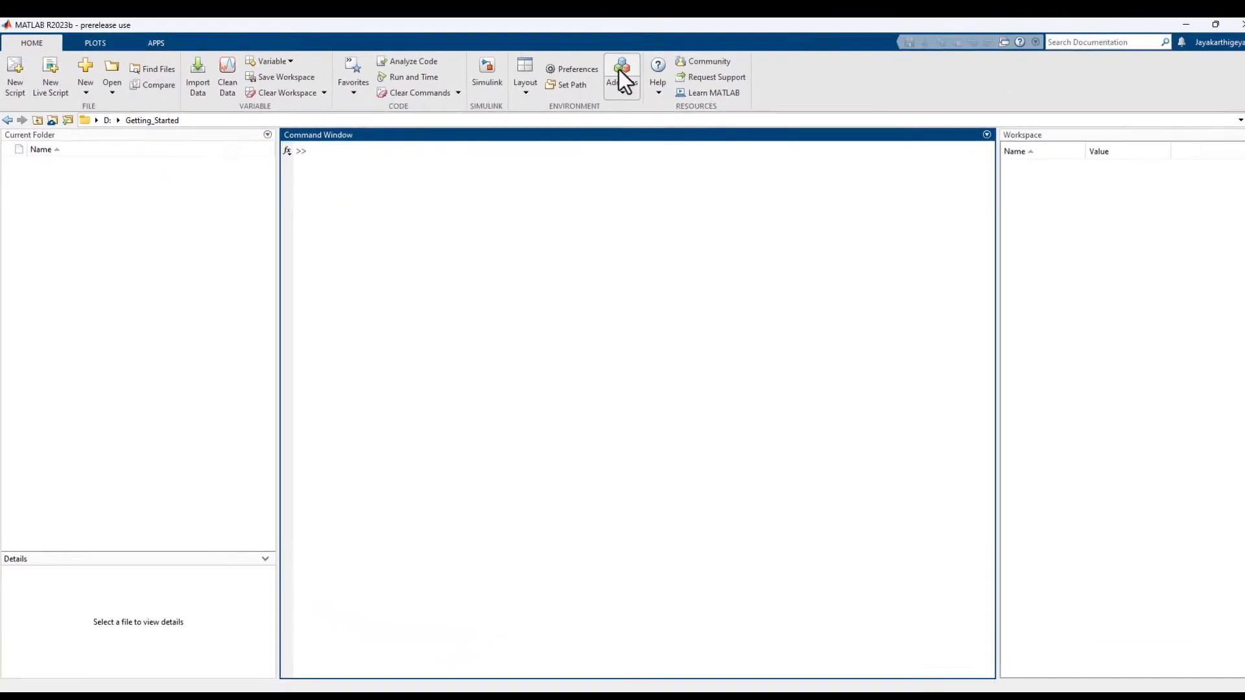
Search MATLAB's Add-On Explorer for "C2000" and open the C2000 Microcontroller Blockset page.
click(1045, 133)
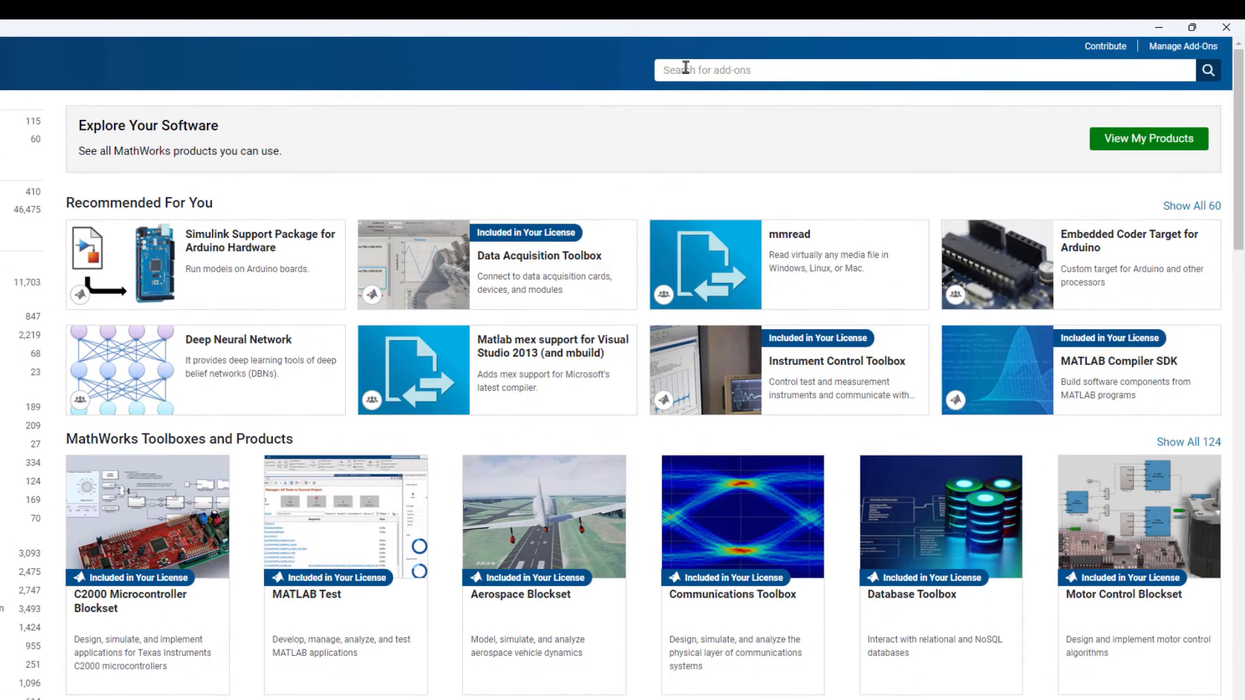
text(C2000)
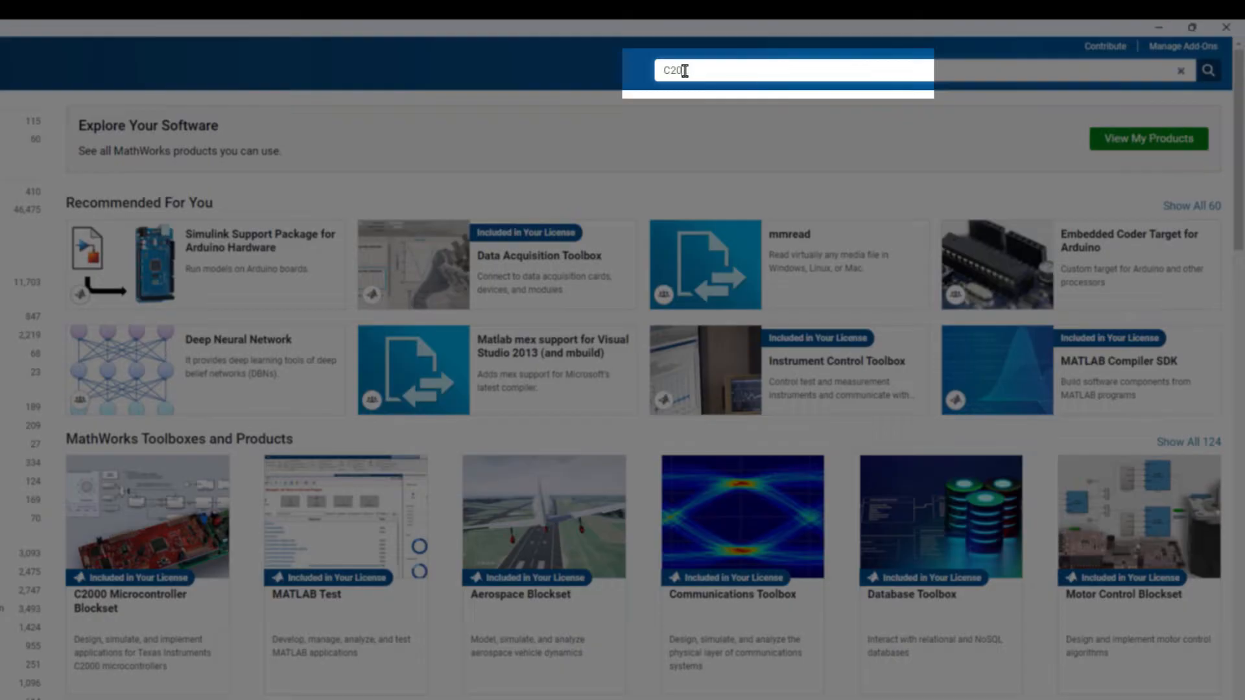
key(Return)
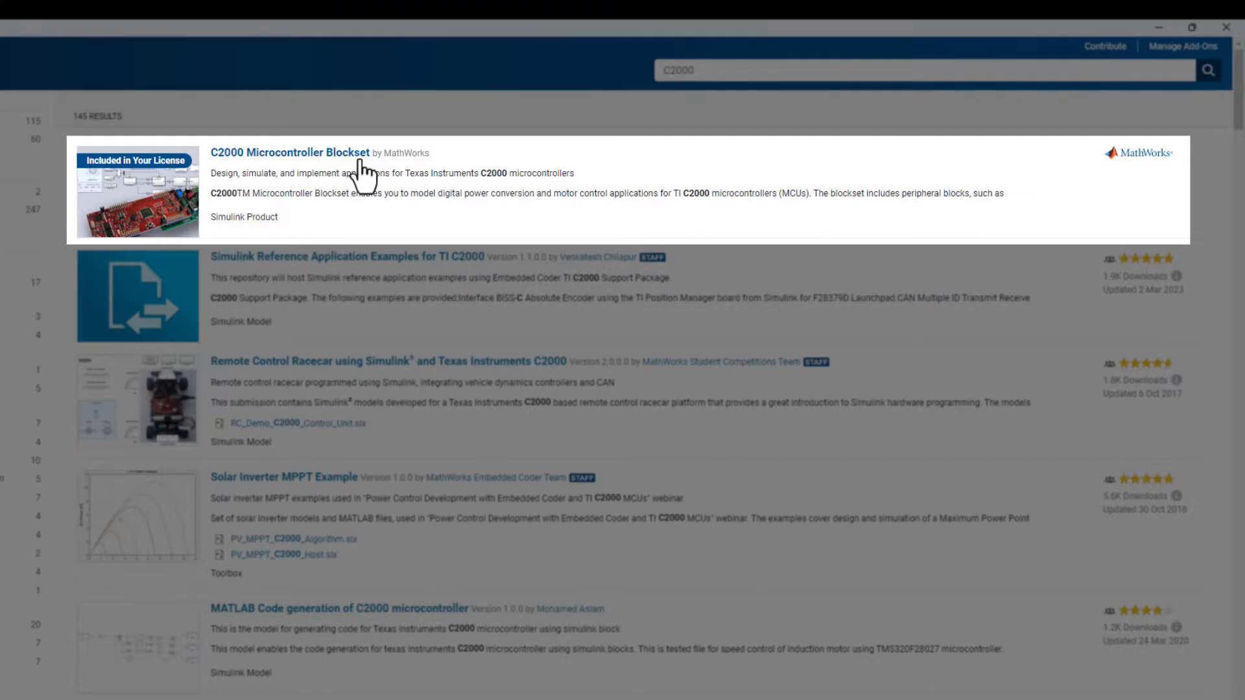
click(317, 158)
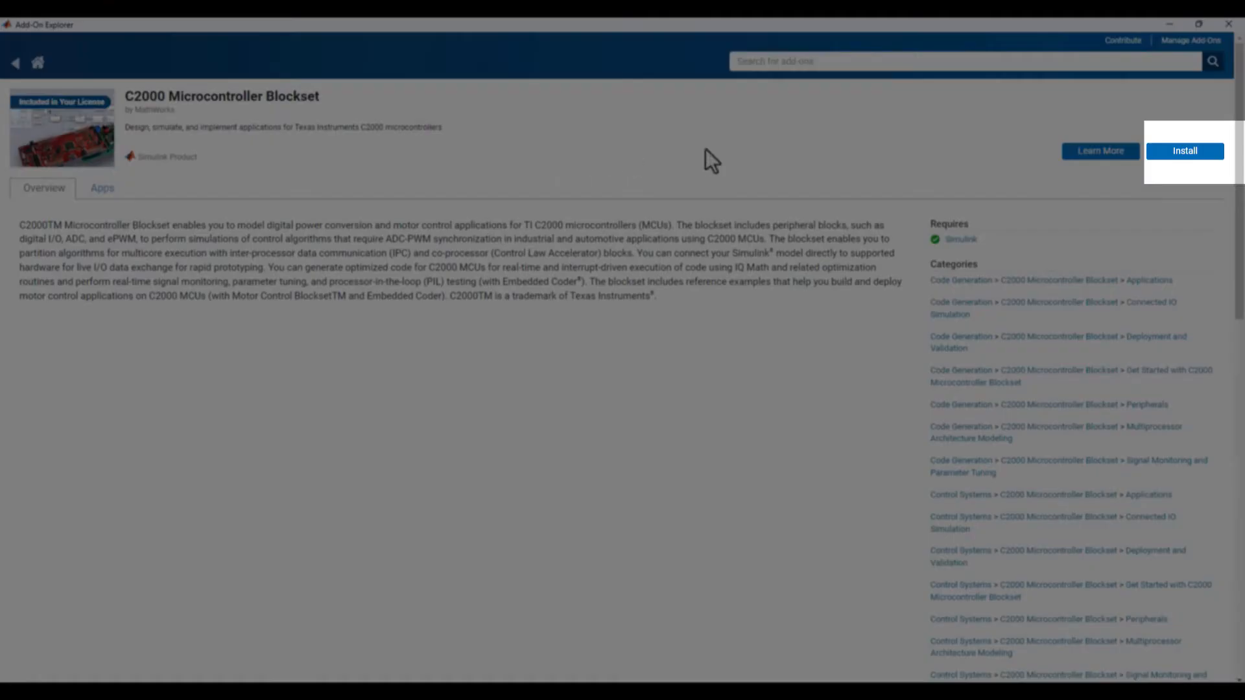
Start installing the C2000 Microcontroller Blockset and read through the MathWorks Software License Agreement.
click(1184, 159)
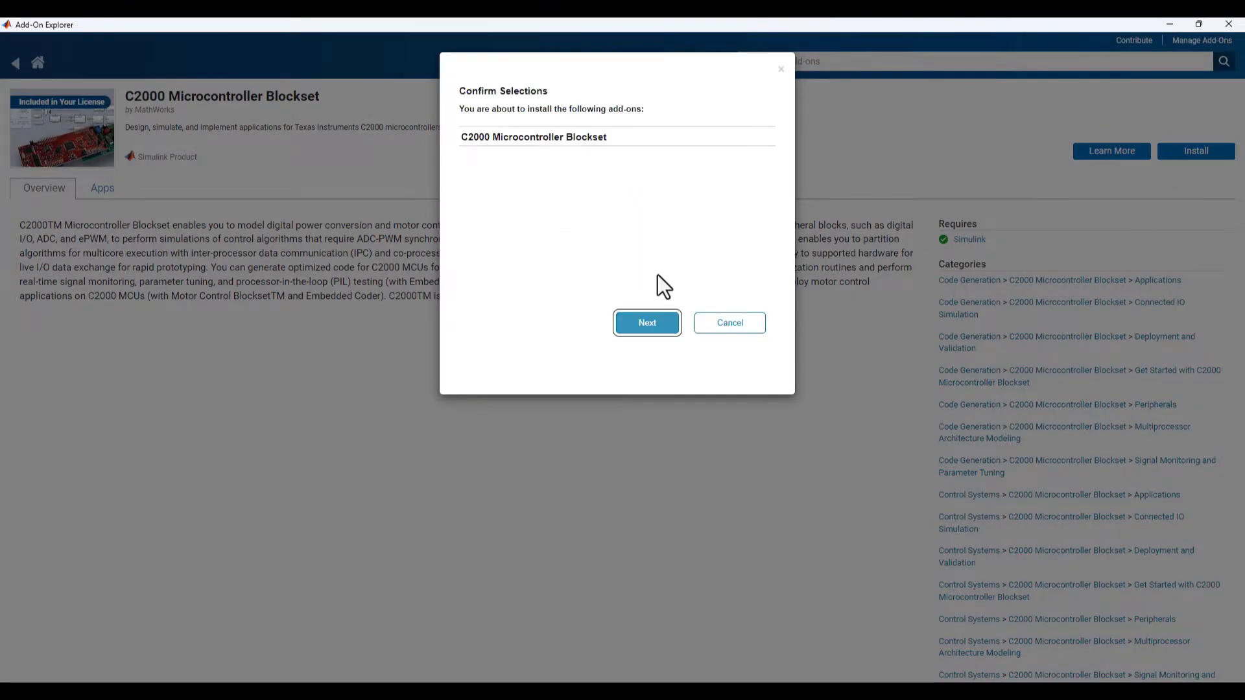
click(646, 322)
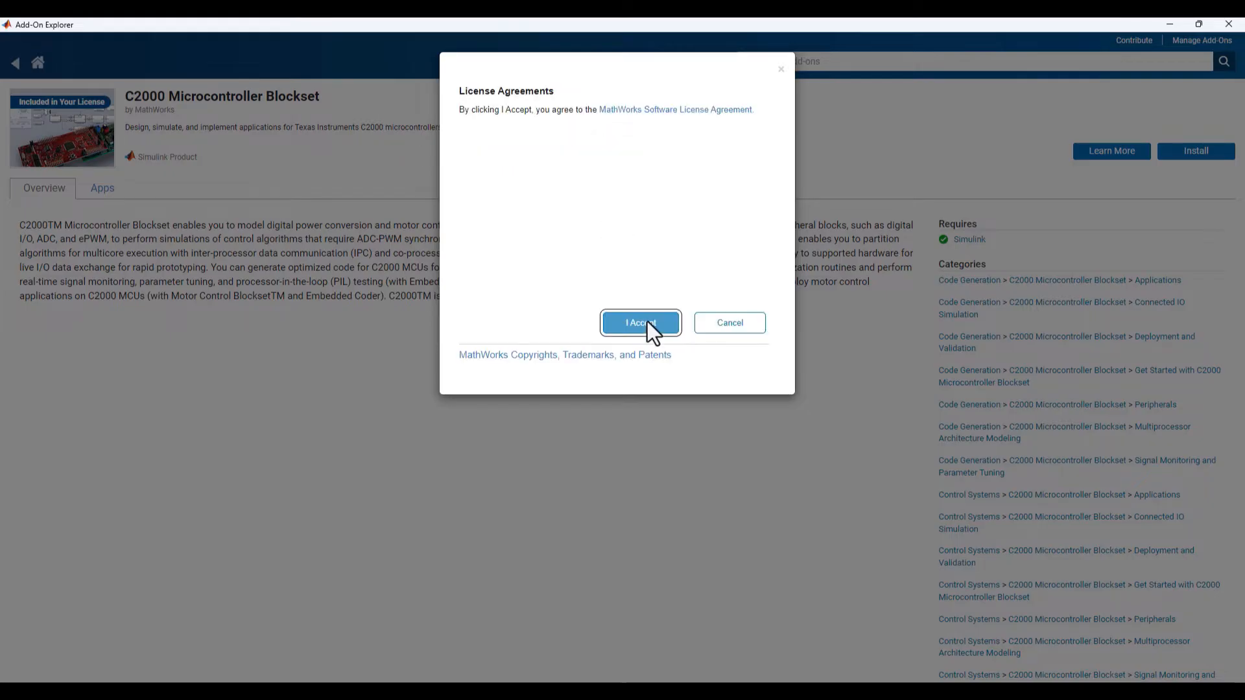
click(642, 110)
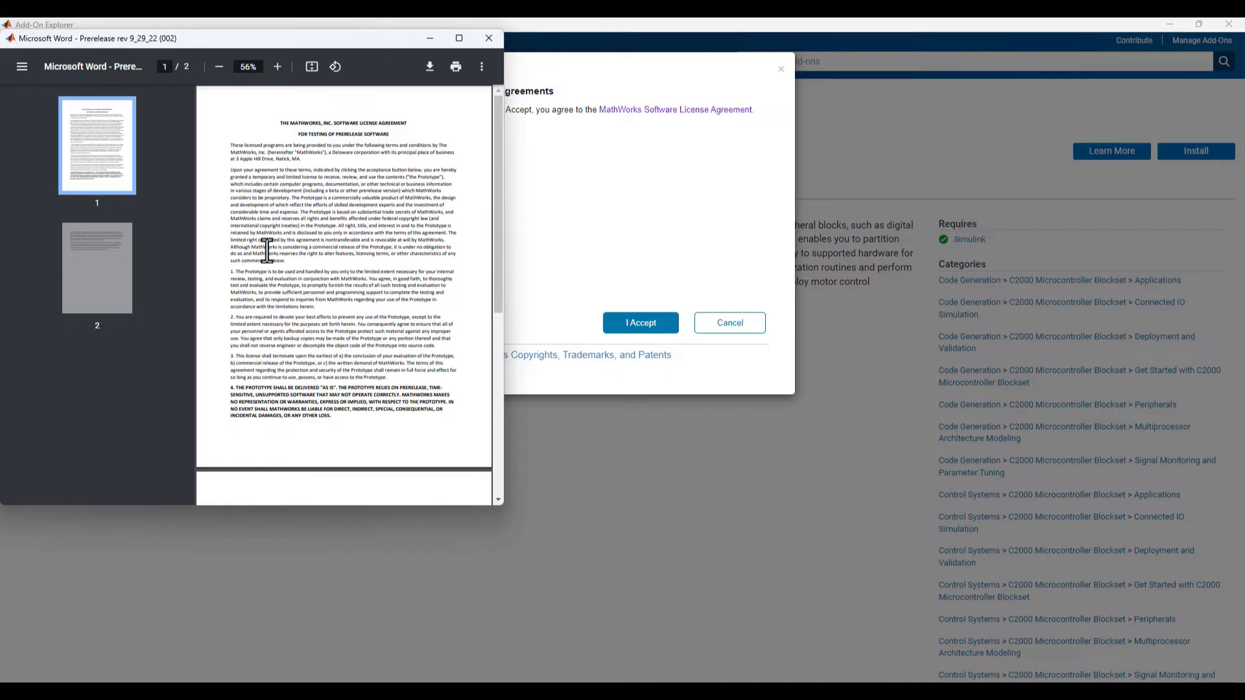
scroll(267, 247, down, 5)
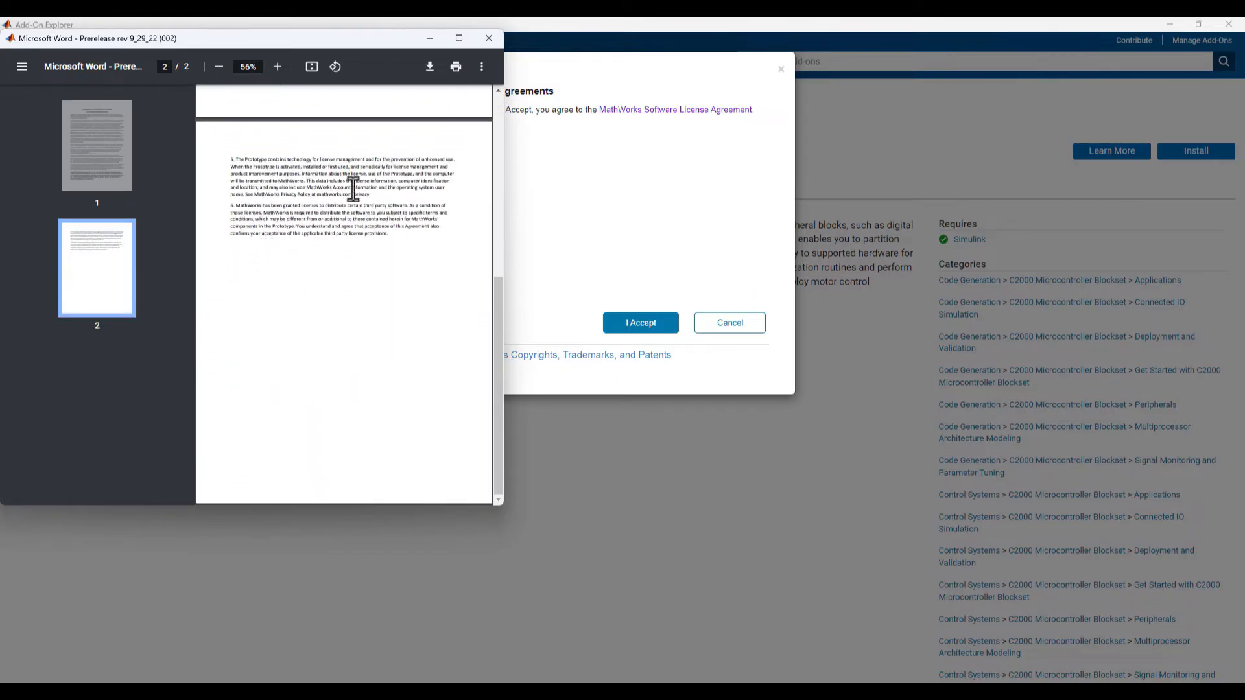
click(491, 45)
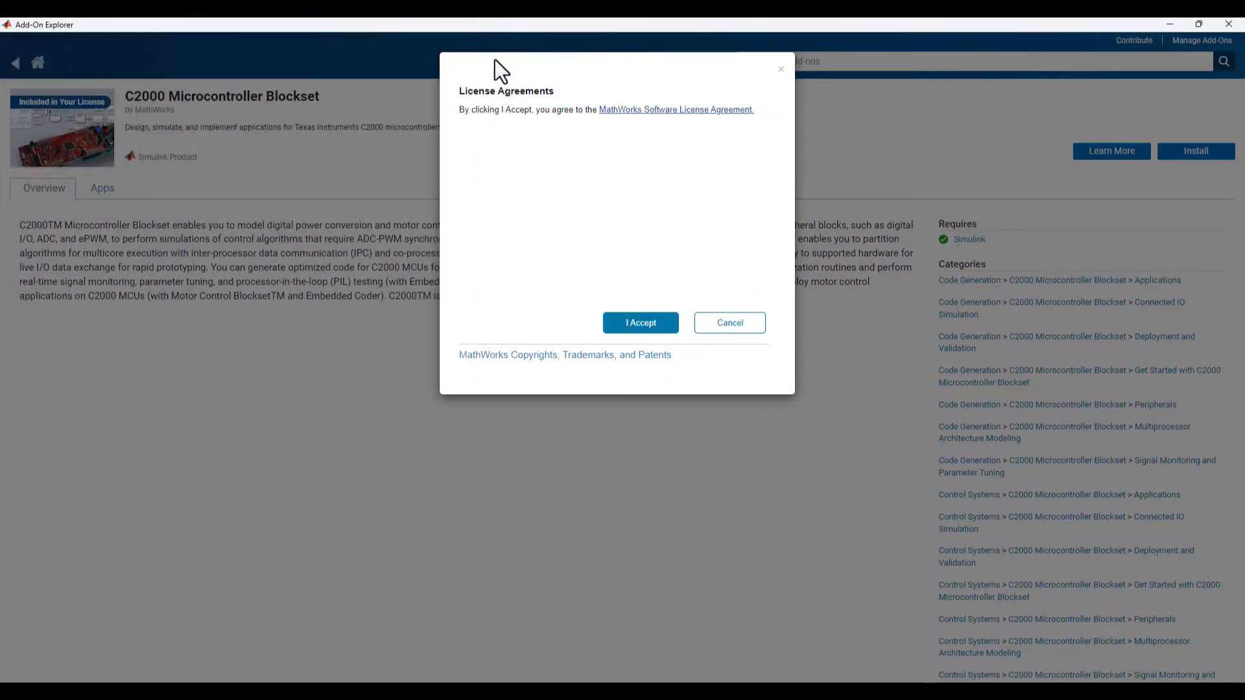
Accept the license agreement, complete the blockset installation and close the setup notes.
click(639, 326)
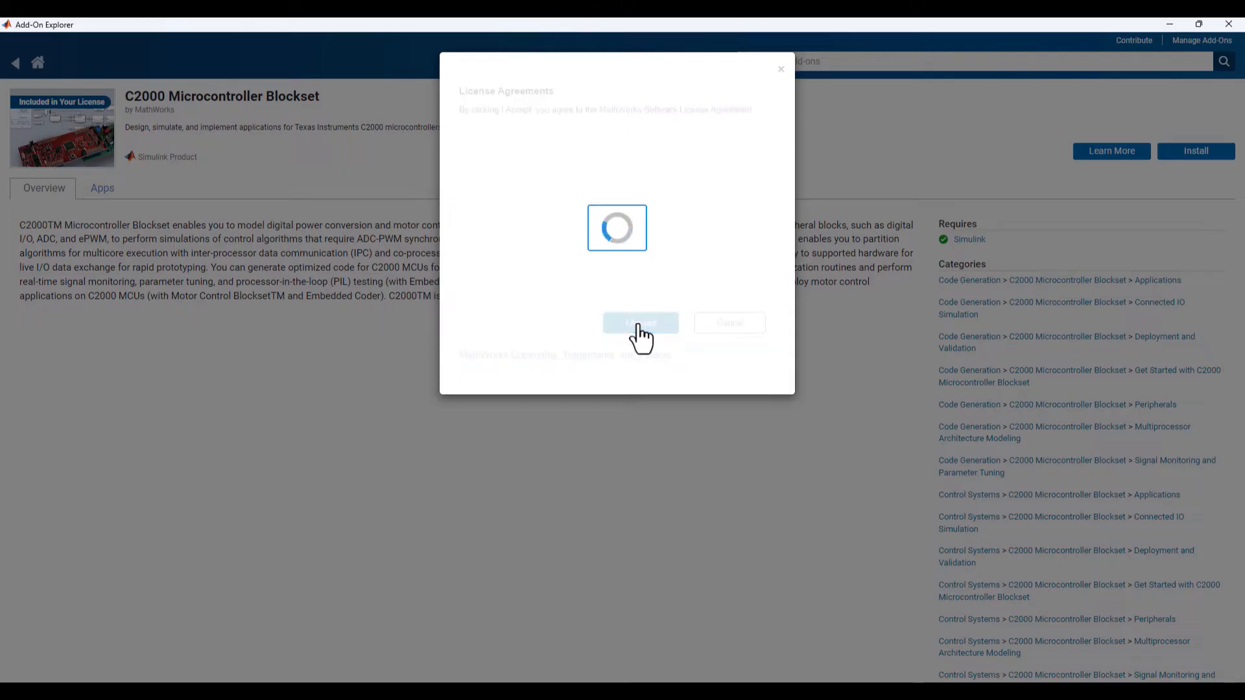
click(684, 328)
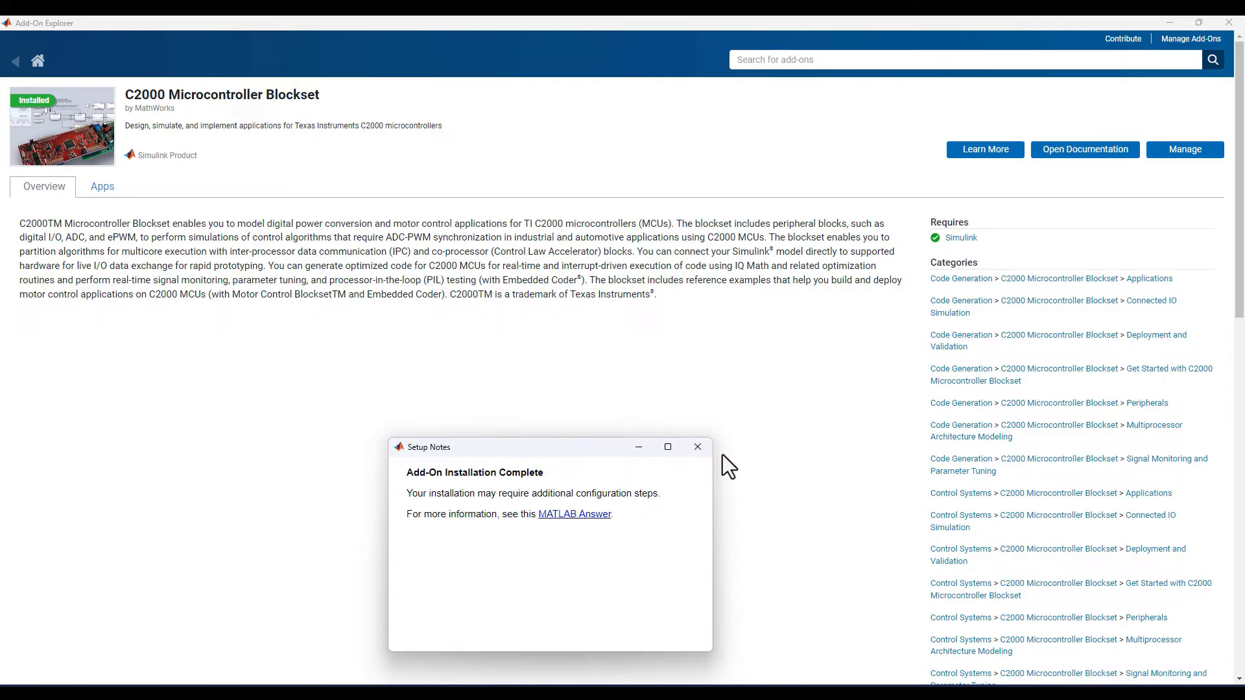
click(705, 453)
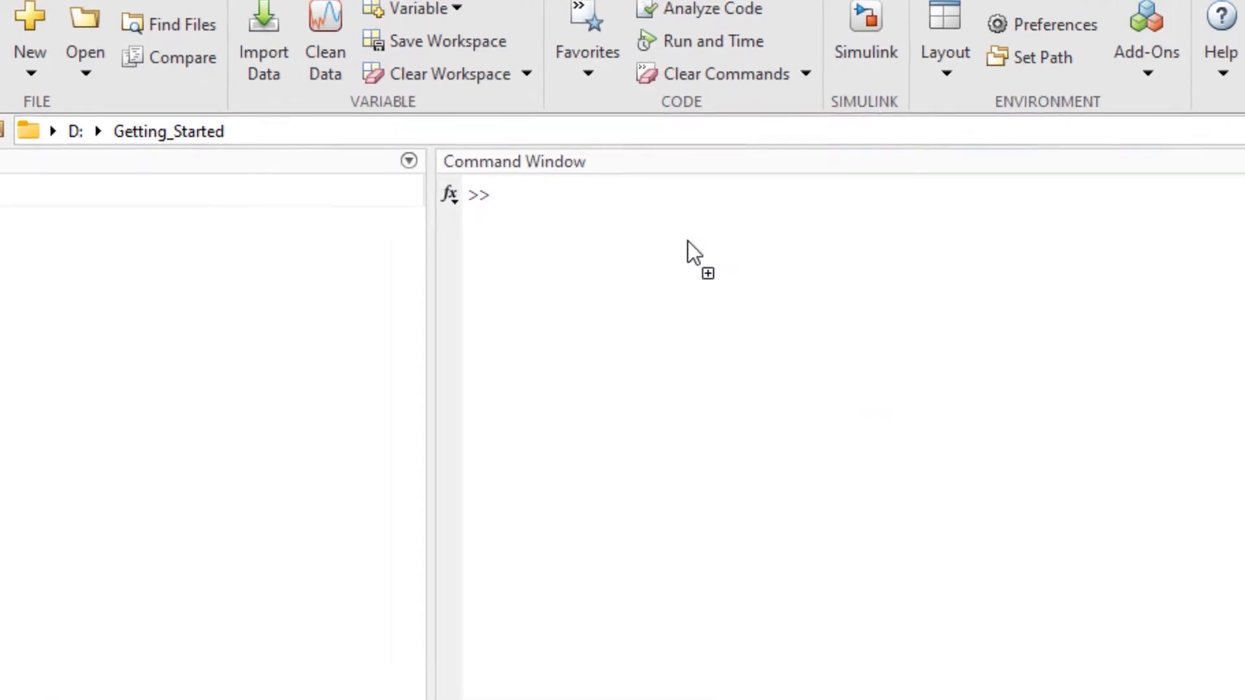
Launch the C2000 hardware setup by running the c2000setup command in MATLAB.
click(713, 247)
text(c200)
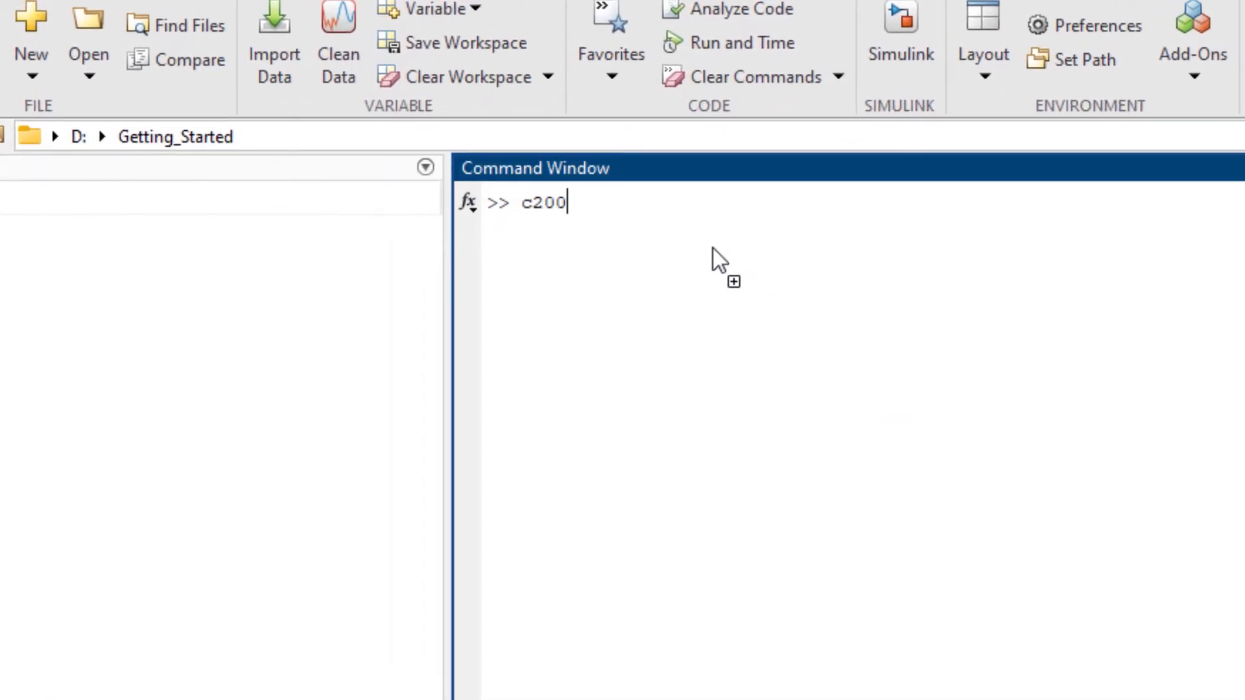
text(0setup)
key(Return)
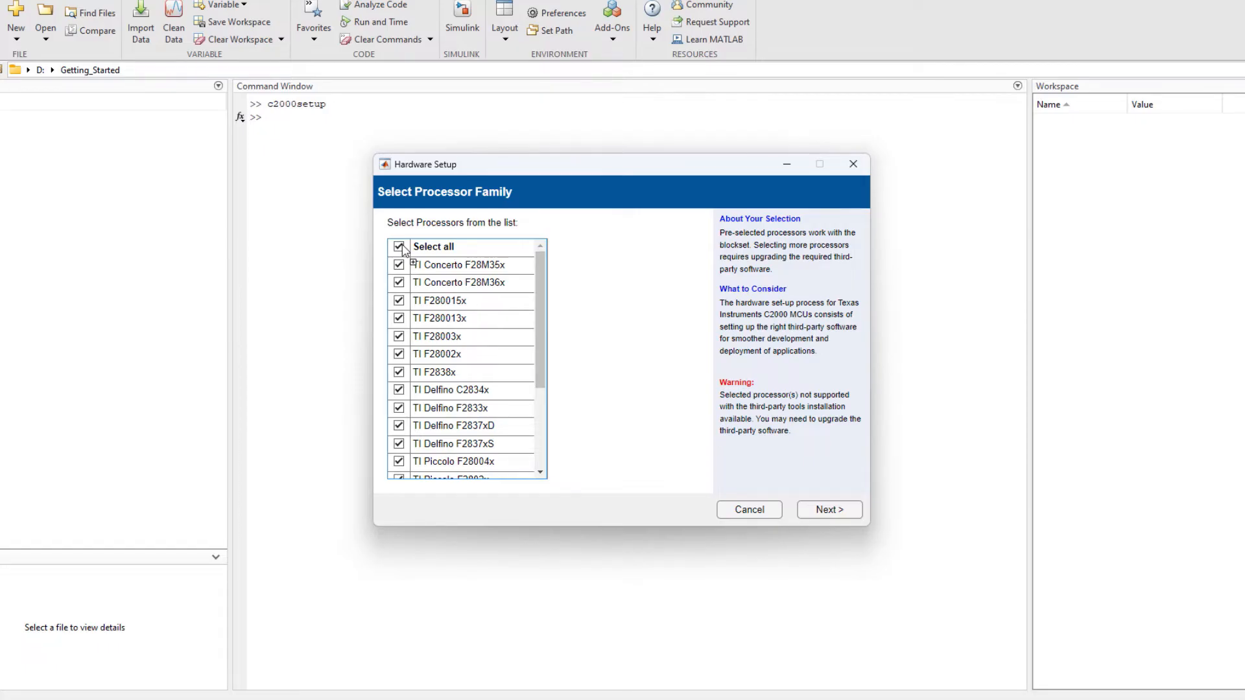
Select only the TI F280015x, F280013x, Delfino F2837xD, Piccolo F28004x and Piccolo F2806x processors and continue the setup.
click(399, 247)
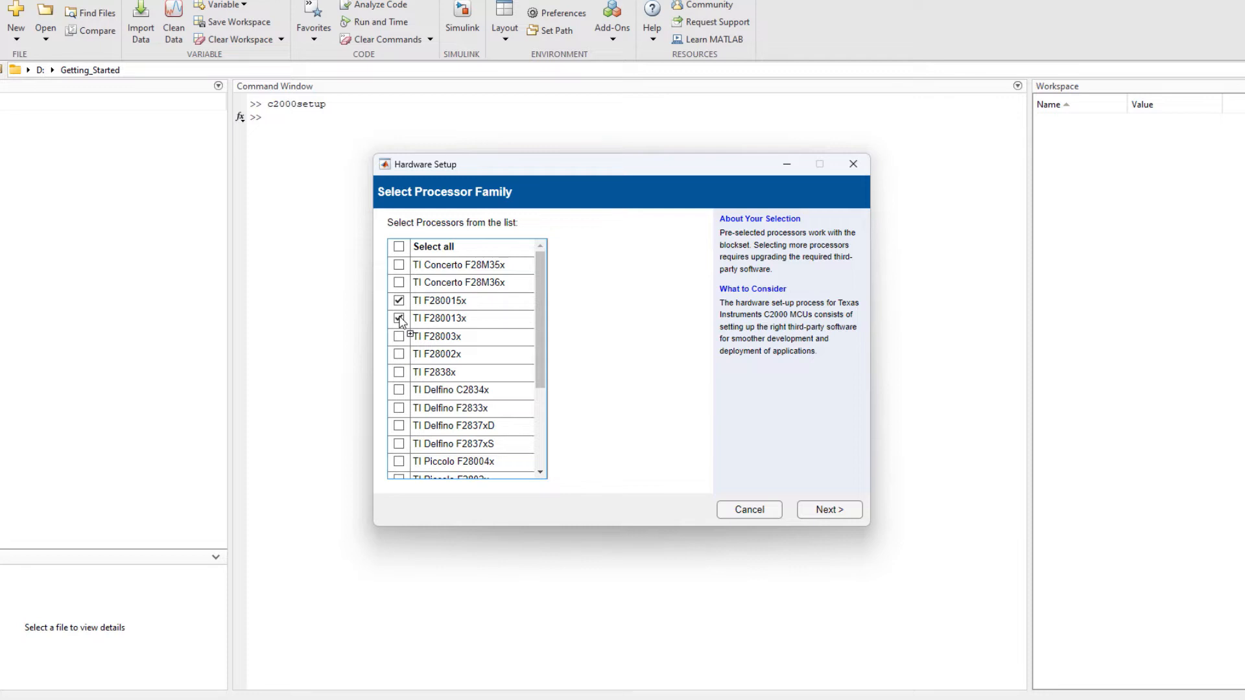
scroll(400, 321, down, 2)
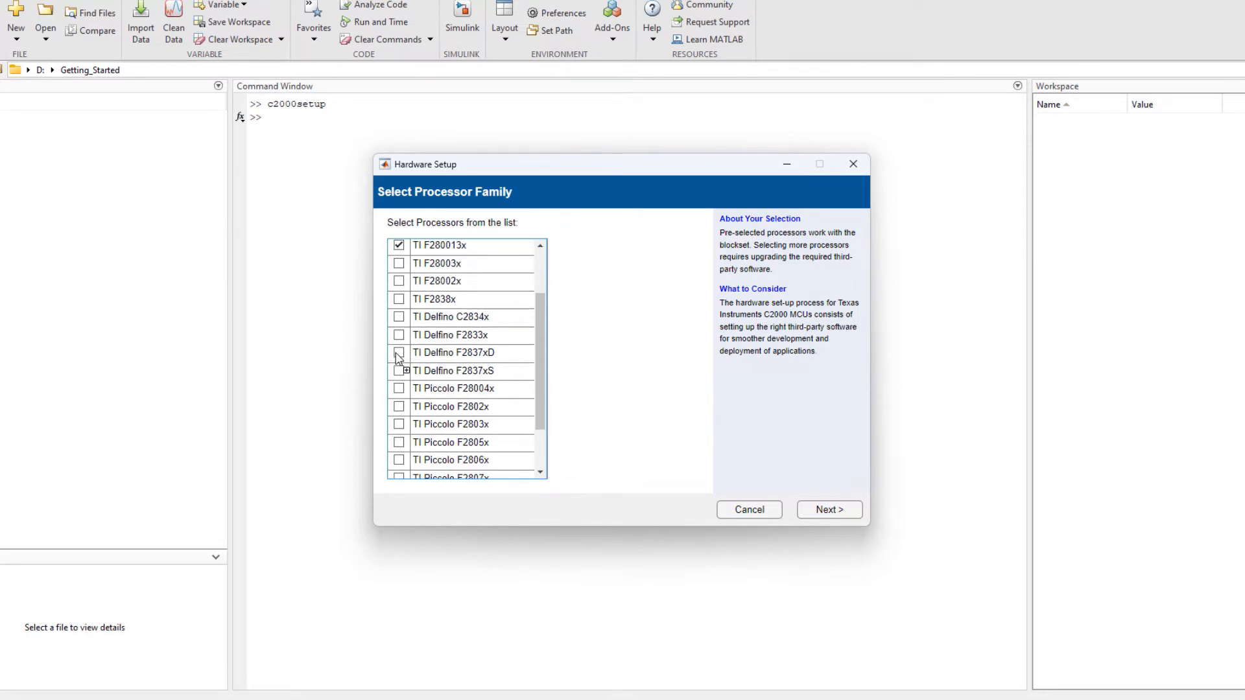
click(398, 354)
scroll(398, 357, down, 2)
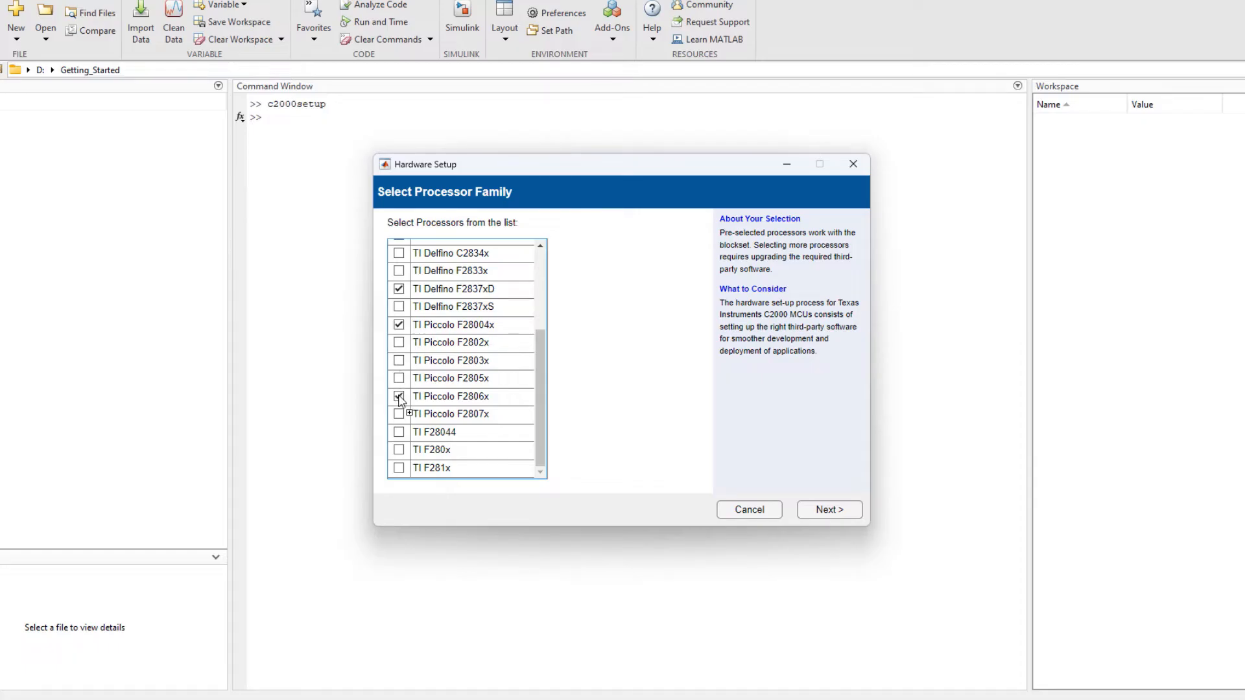
click(818, 510)
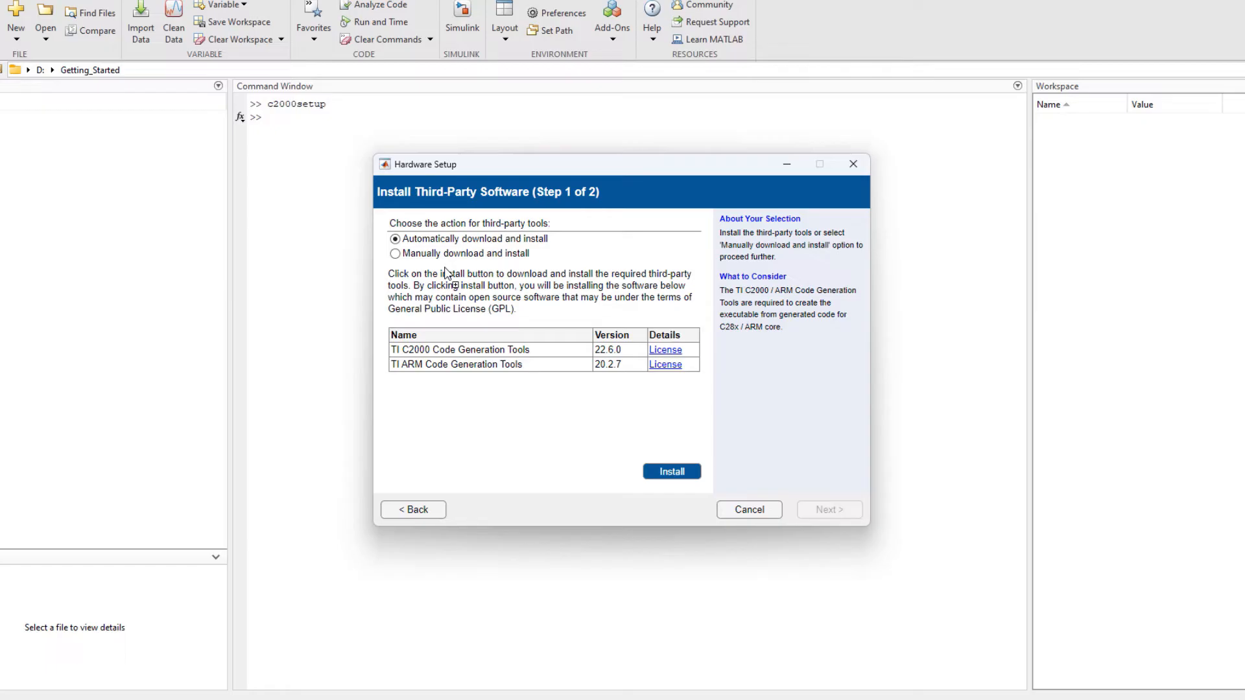
Check the manual download option, then automatically download and install the TI C2000 and ARM Code Generation Tools and continue.
click(395, 254)
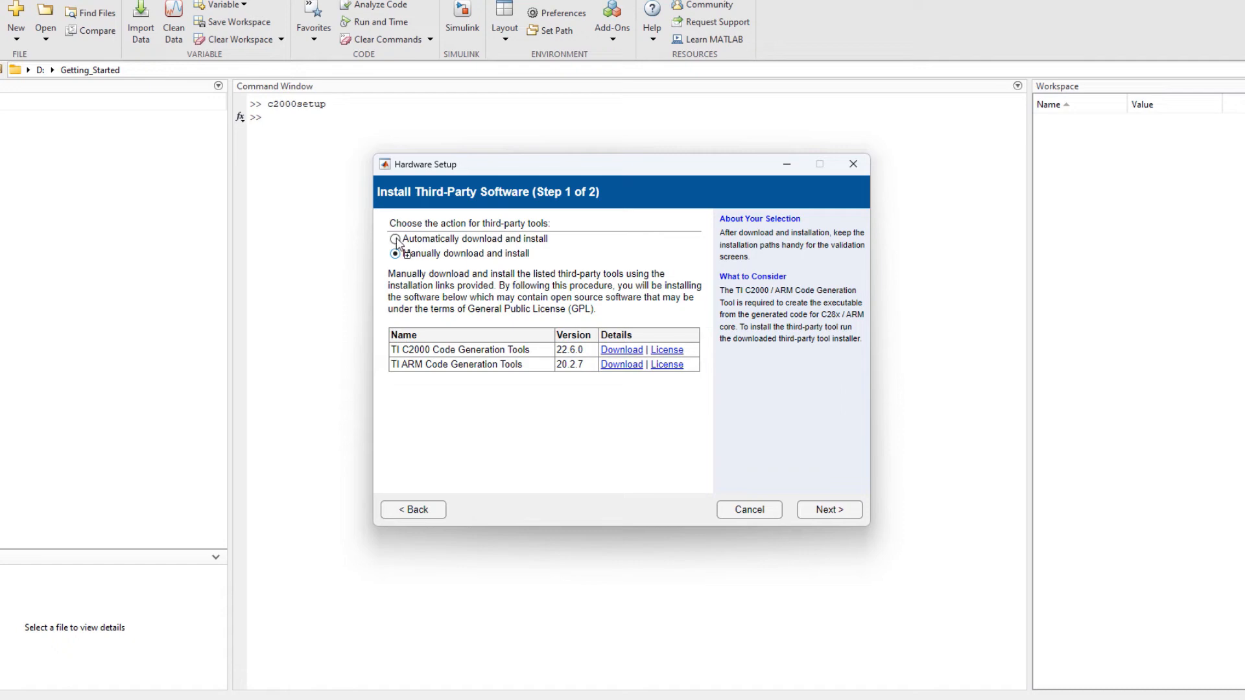
click(396, 239)
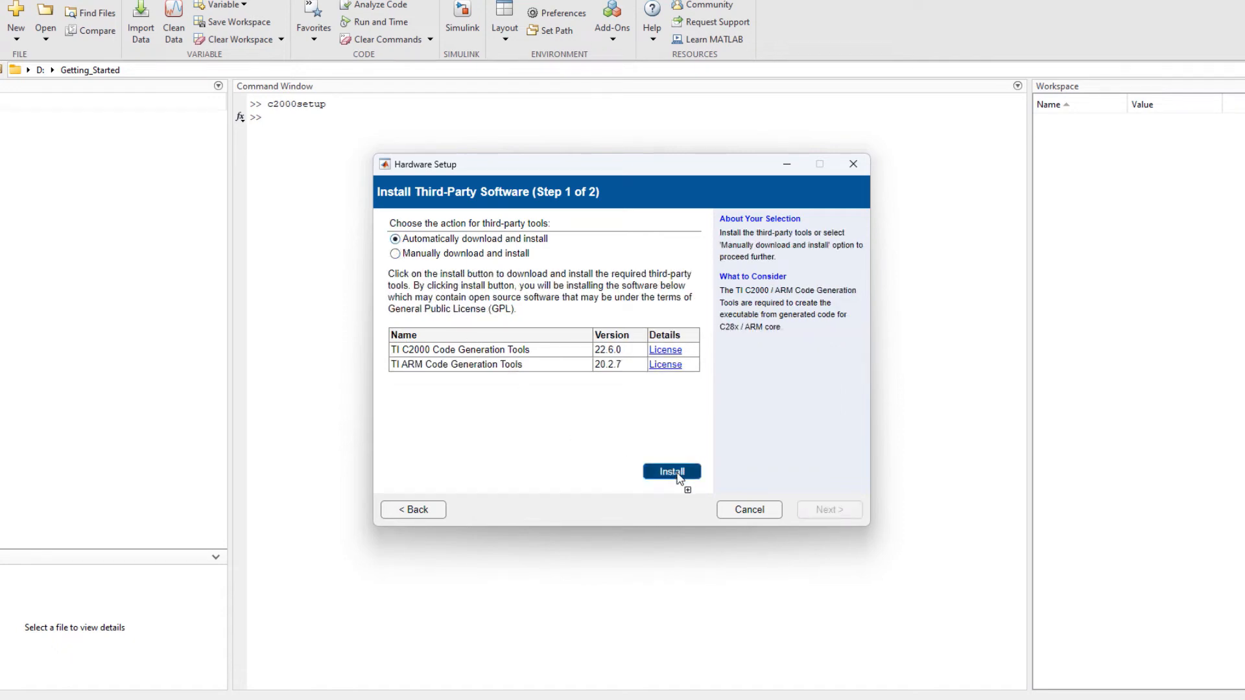
click(674, 473)
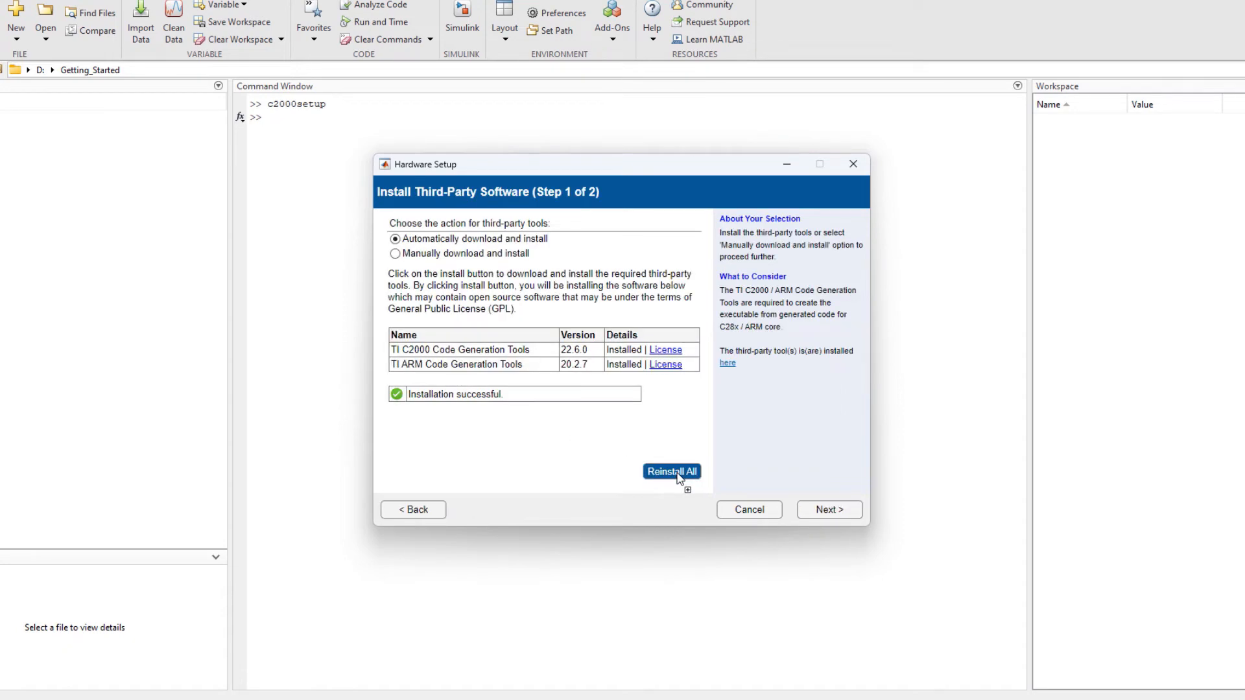
click(838, 512)
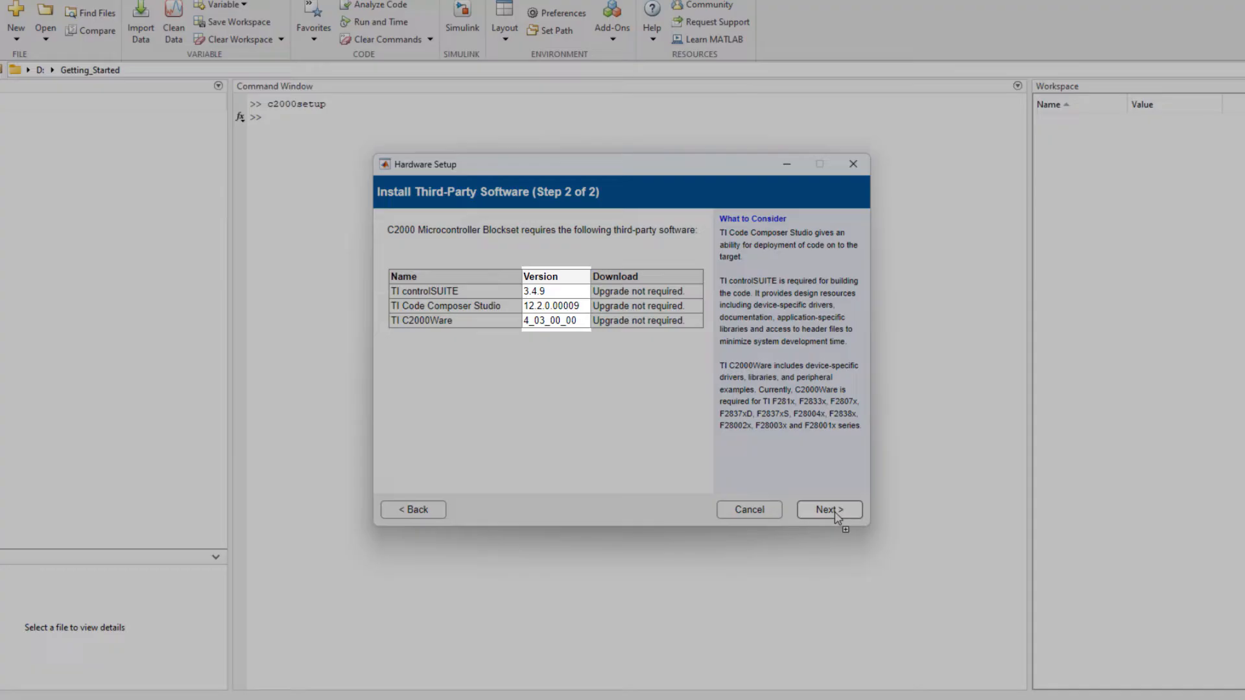
Keep C:\ti\controlSUITE\ as the Control Suite folder and validate the Code Composer Studio installation in C:\ti\ccs1220\ccs.
click(835, 512)
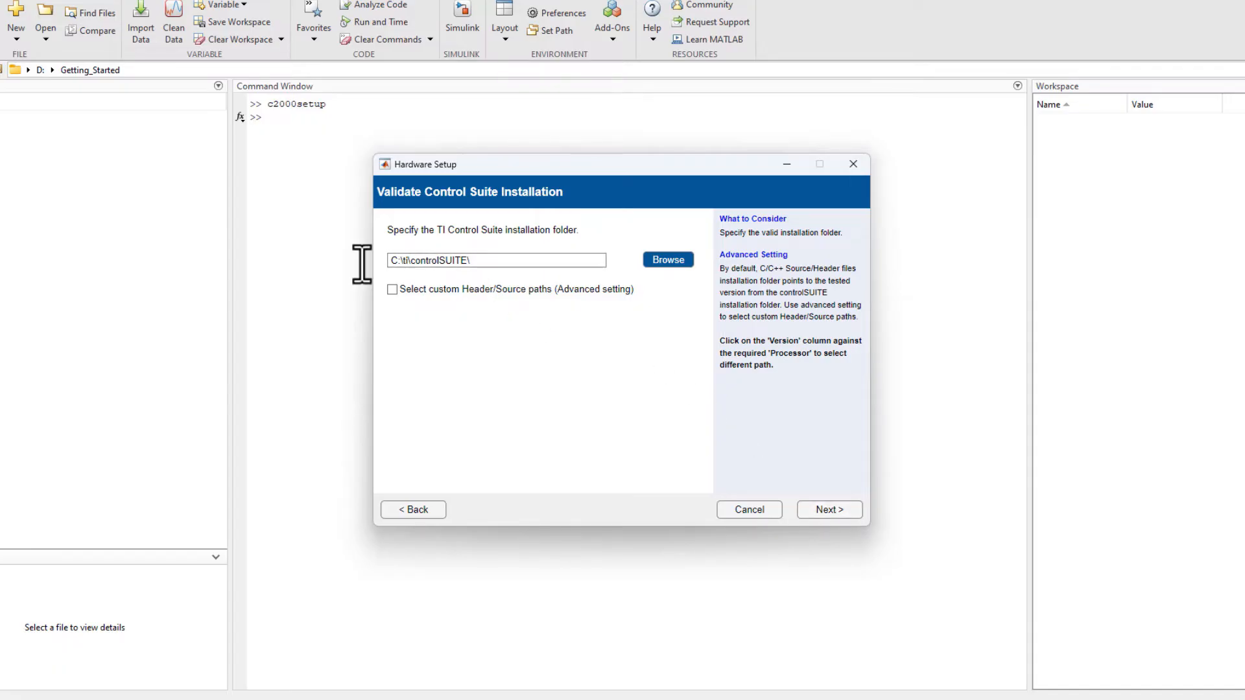
click(836, 509)
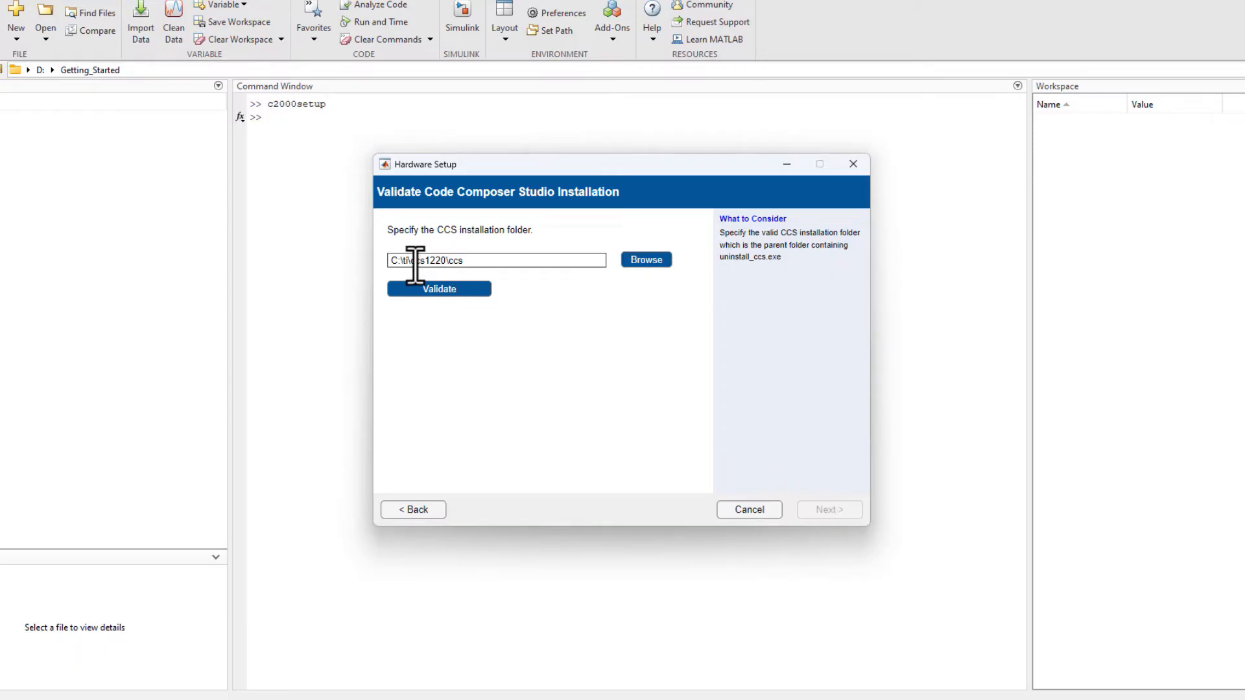
click(477, 292)
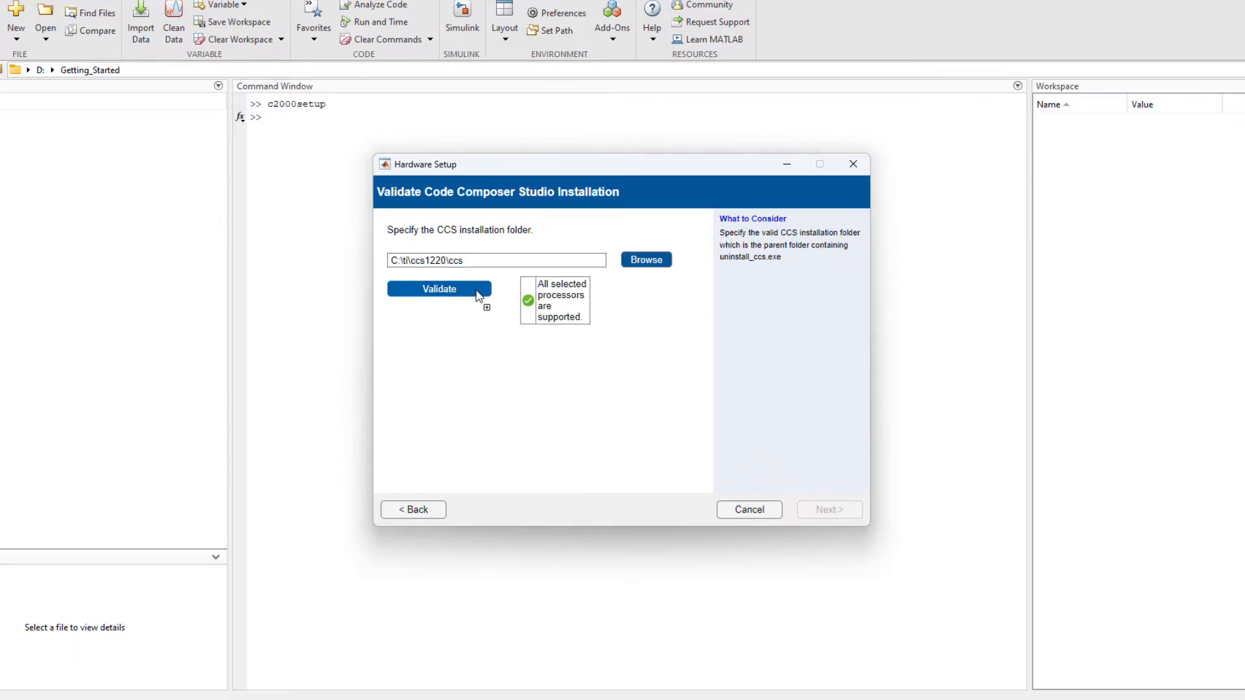
click(829, 512)
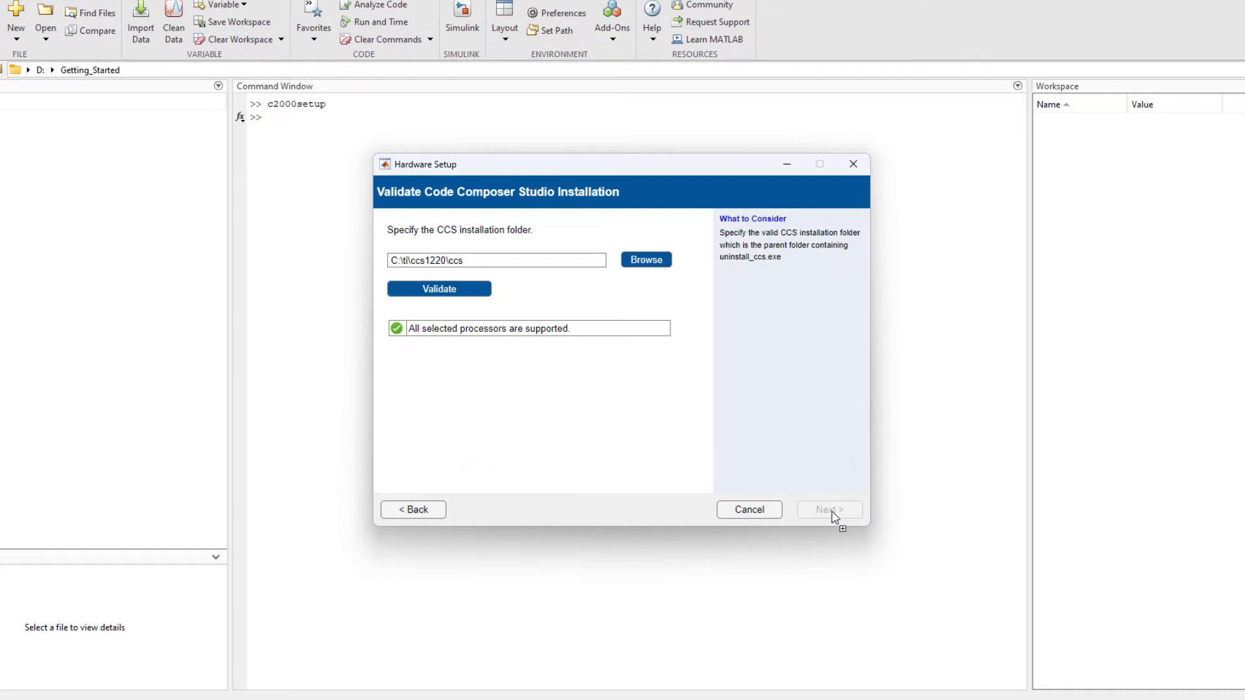
Validate the C2000Ware installation in C:\ti\c2000\C2000Ware_4_03_00_00 and complete the hardware setup from the third-party summary.
click(480, 293)
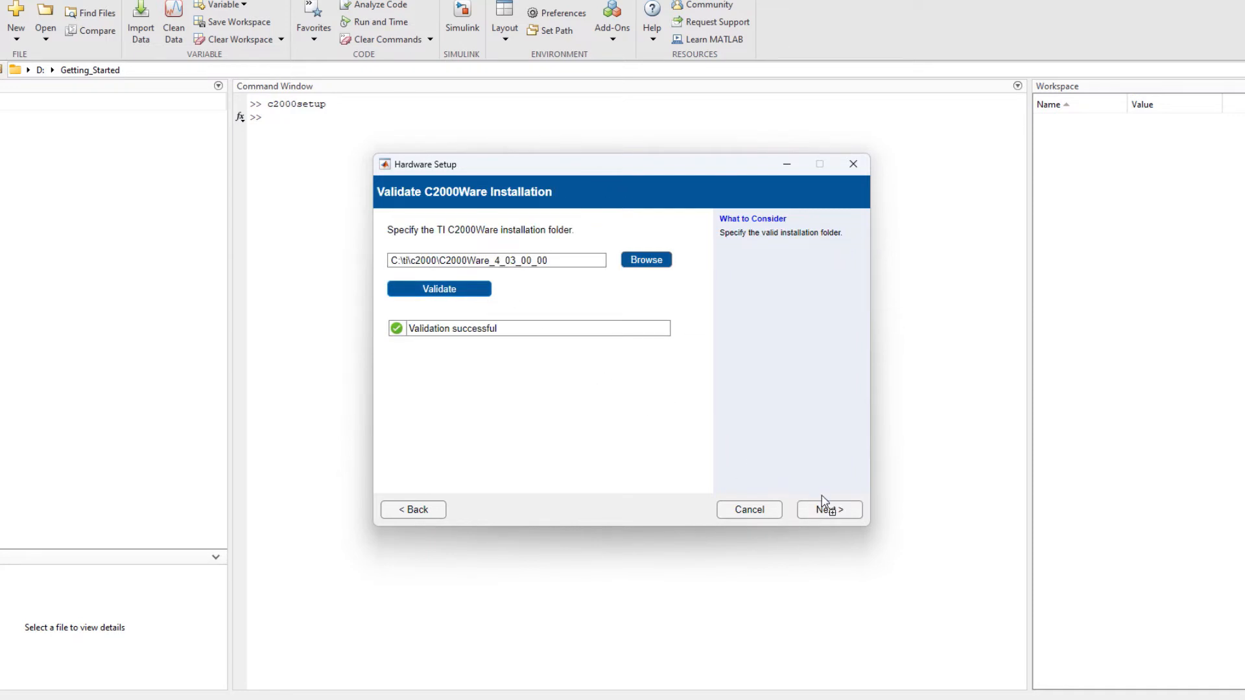
click(829, 510)
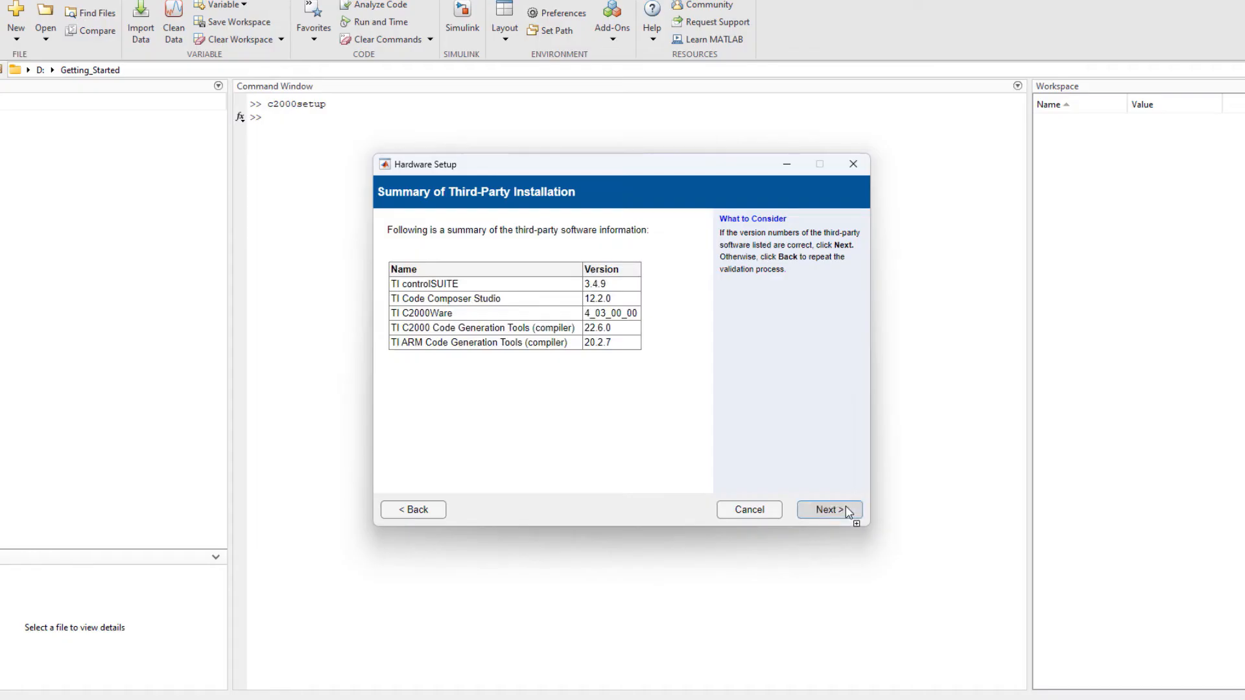
click(833, 510)
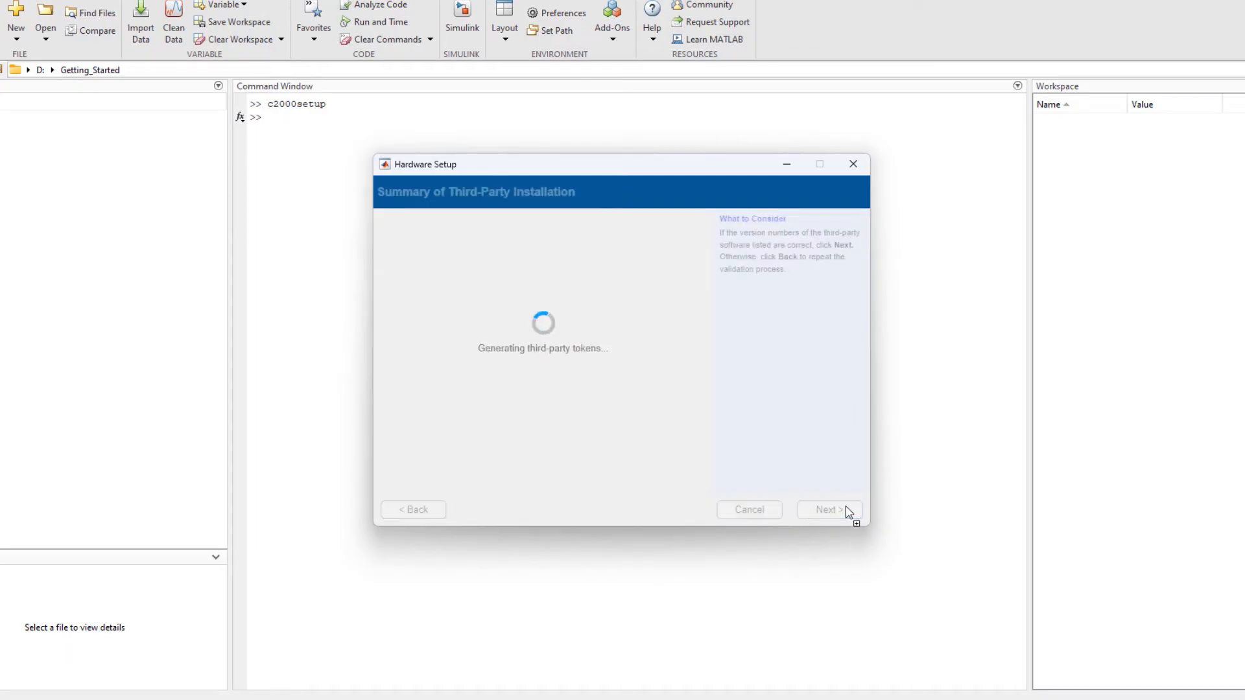
click(847, 510)
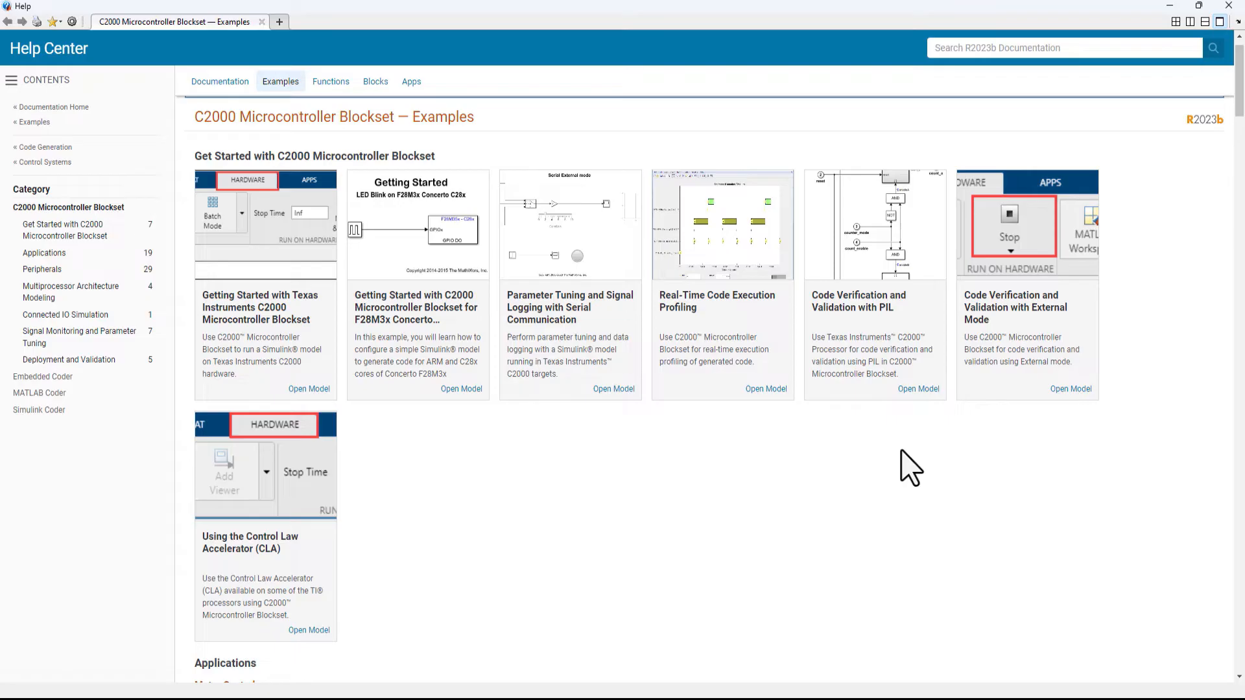
Look through the C2000 Microcontroller Blockset examples for motor control, power conversion and peripherals.
scroll(909, 467, down, 6)
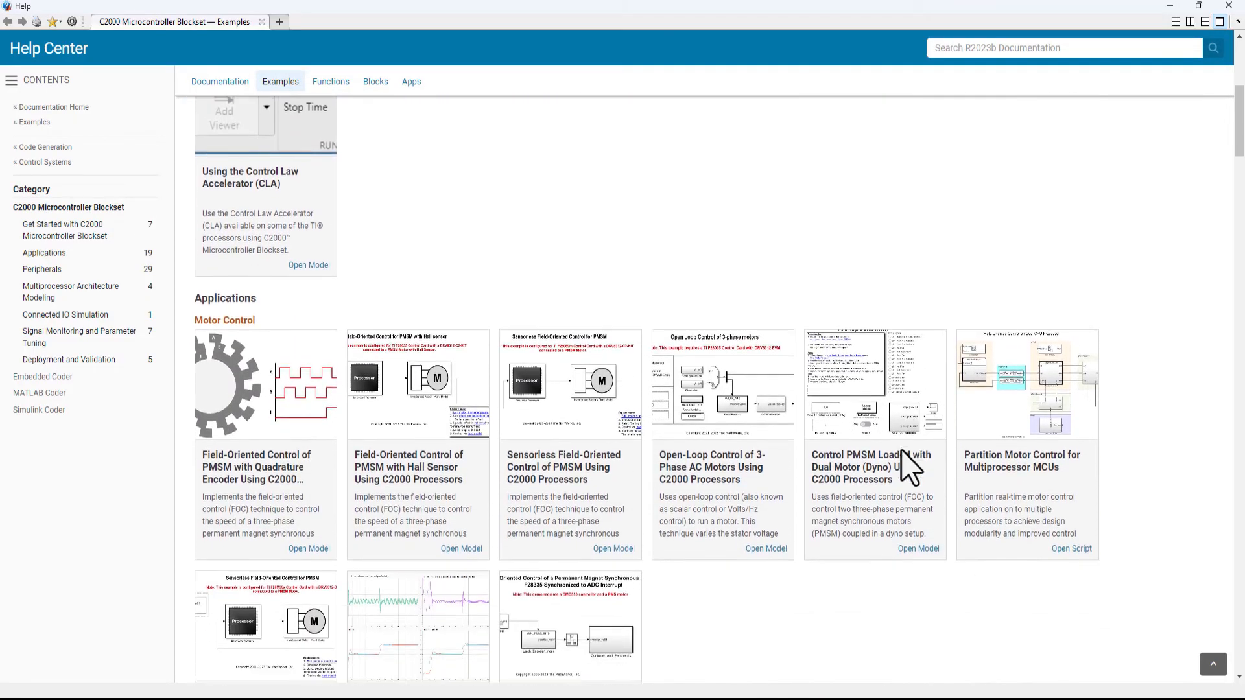
scroll(909, 467, down, 3)
scroll(909, 466, down, 9)
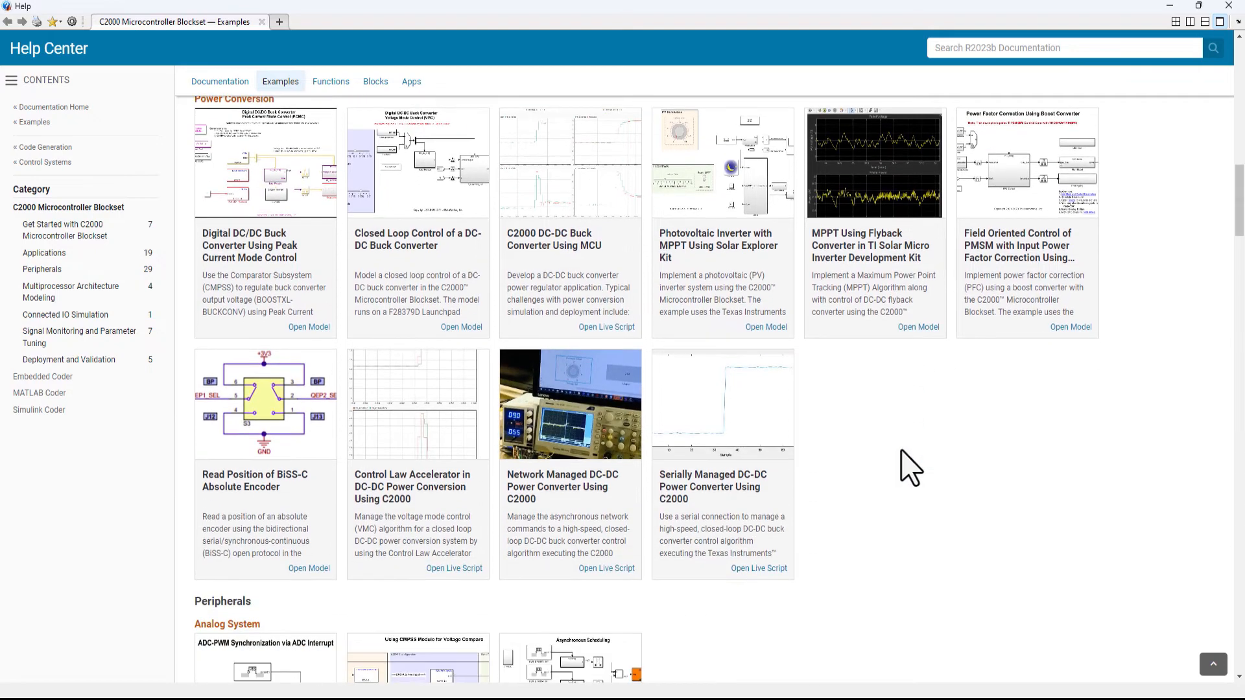
scroll(909, 466, down, 8)
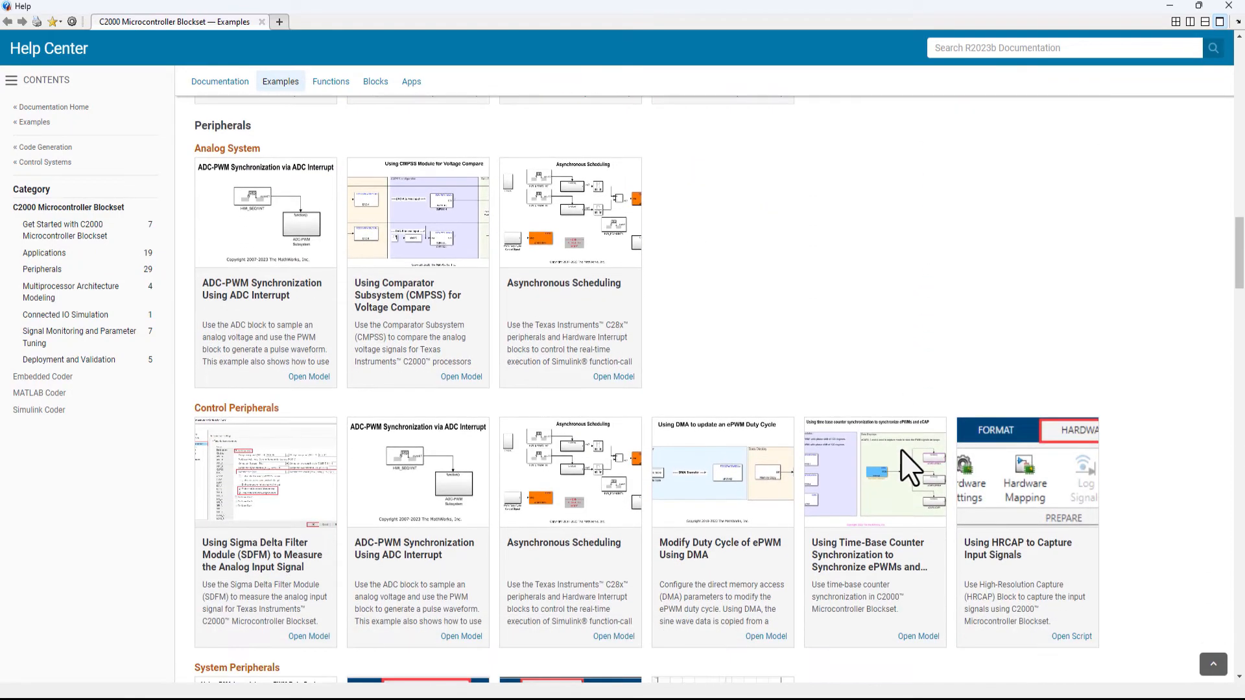
Look further down the peripheral examples of the C2000 Microcontroller Blockset.
scroll(909, 467, down, 6)
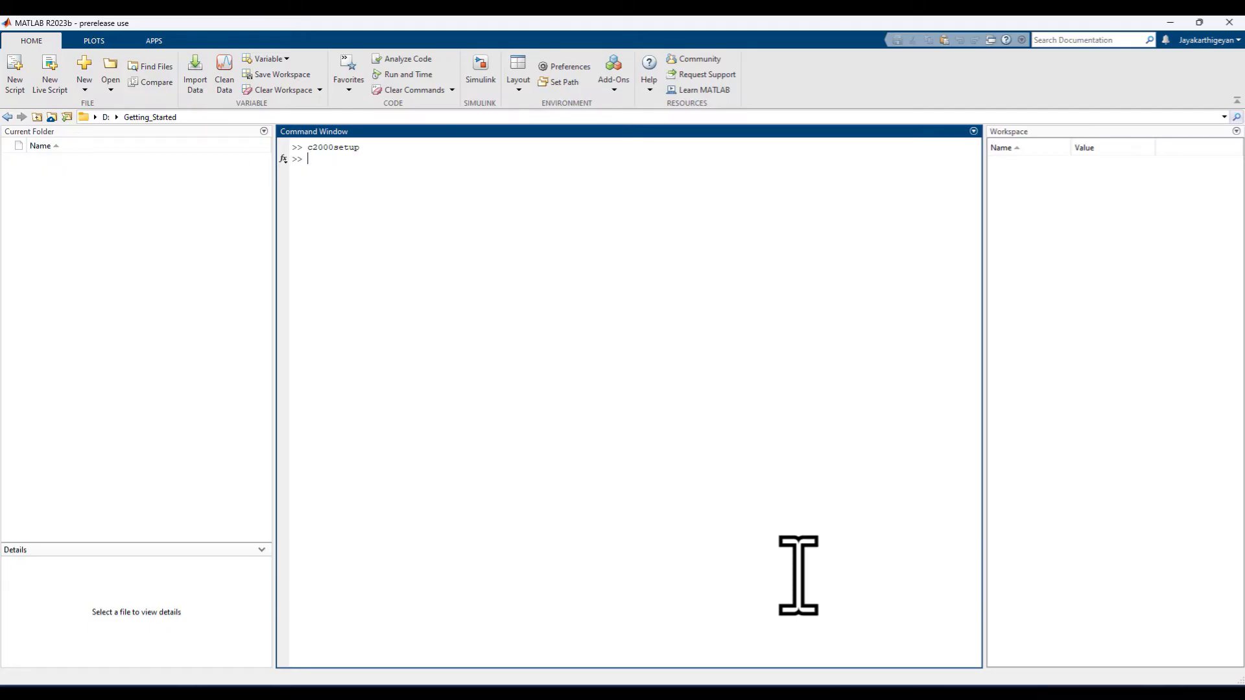
Create a new blank Simulink model, save it as Blinky in D:\Getting_Started and maximize its window.
click(480, 70)
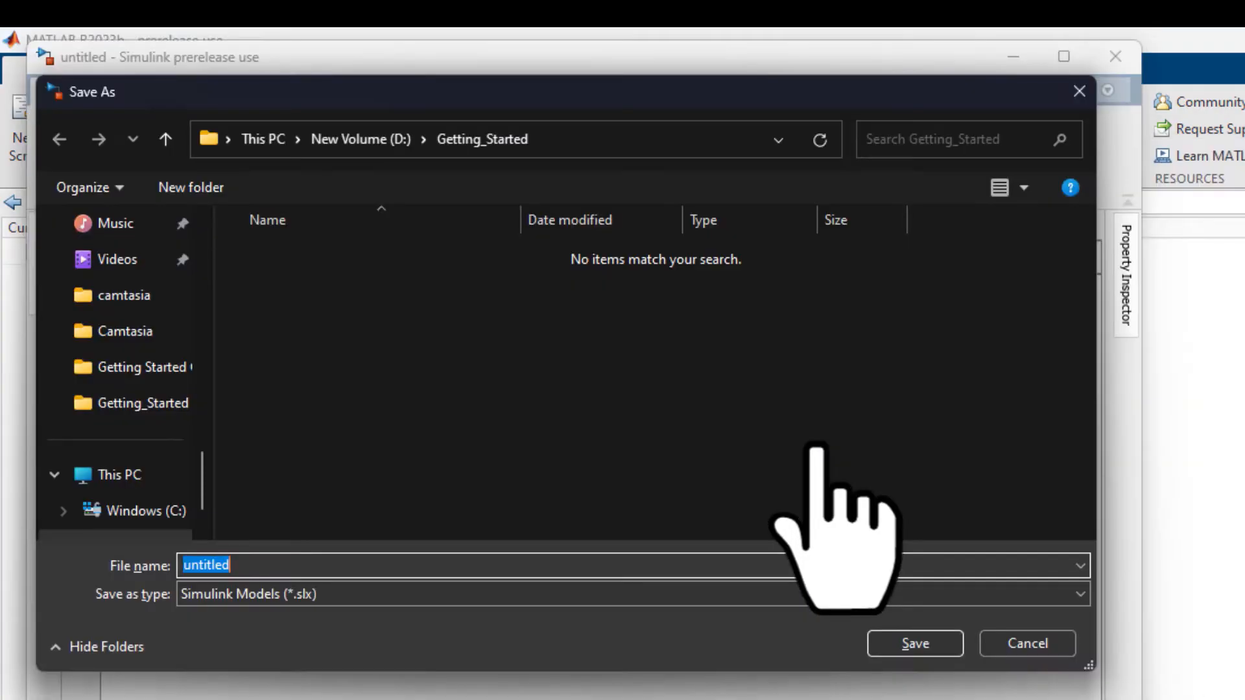
text(Blinky)
key(Return)
click(1063, 57)
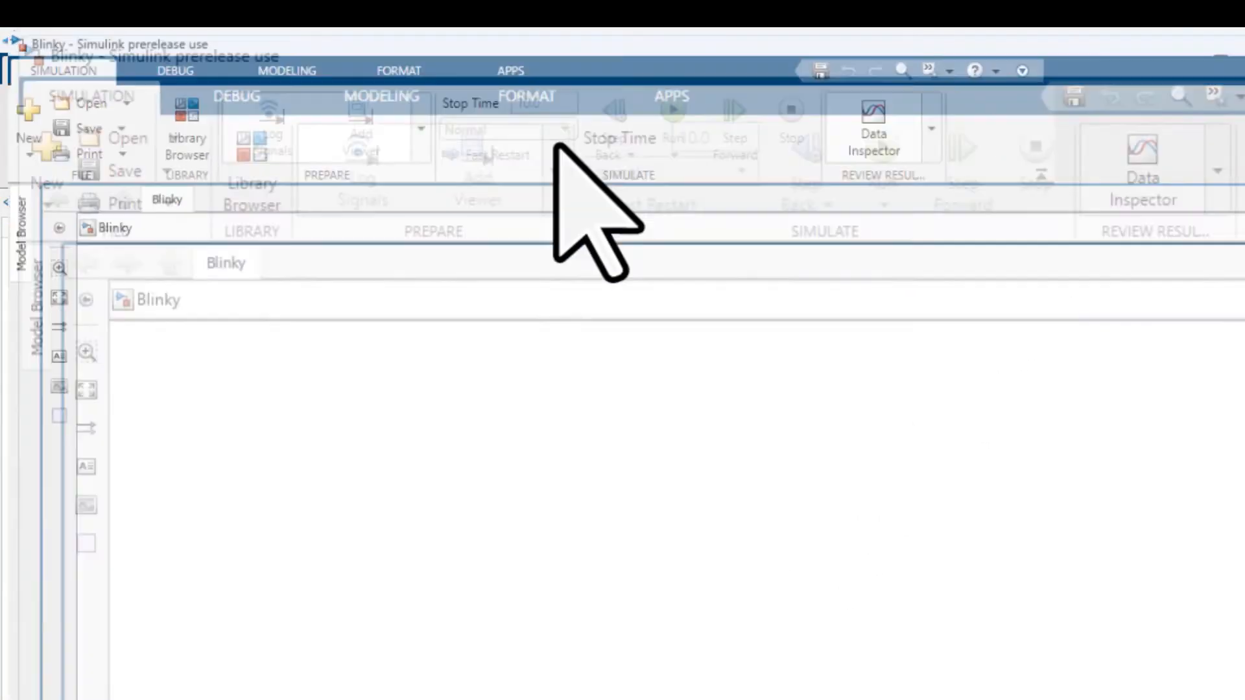
Set the model's hardware board to TI Piccolo F280049C LaunchPad in the Hardware Implementation settings.
click(293, 73)
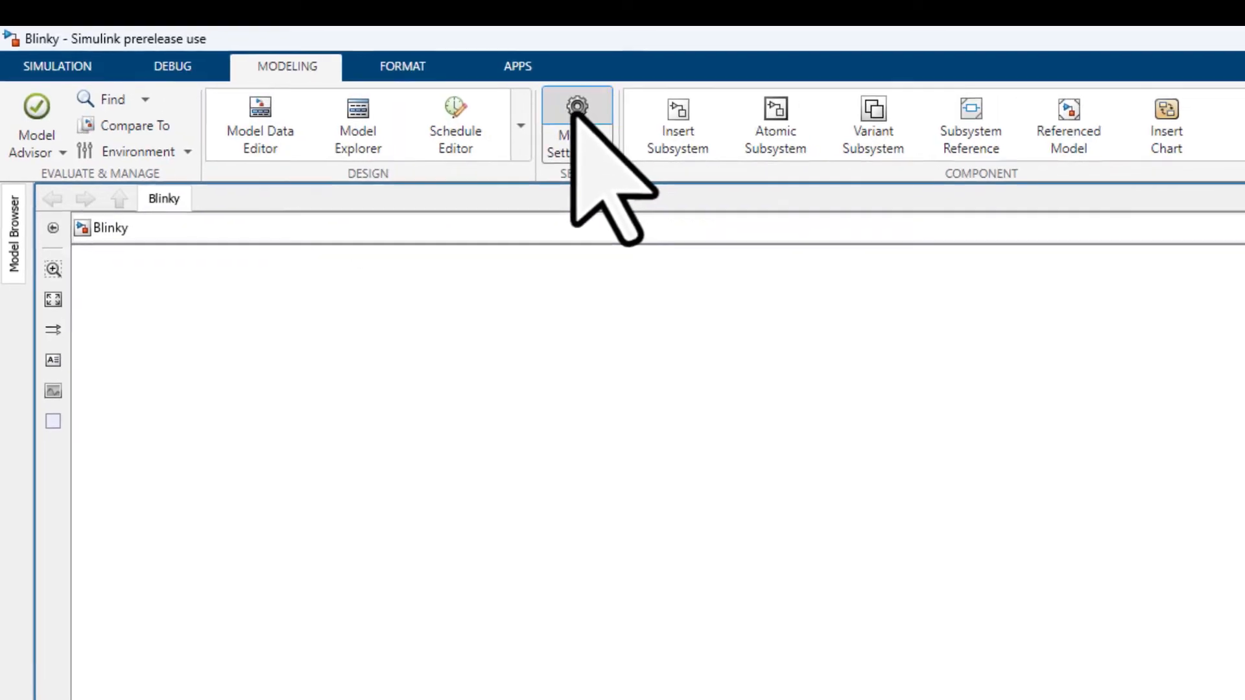
click(597, 113)
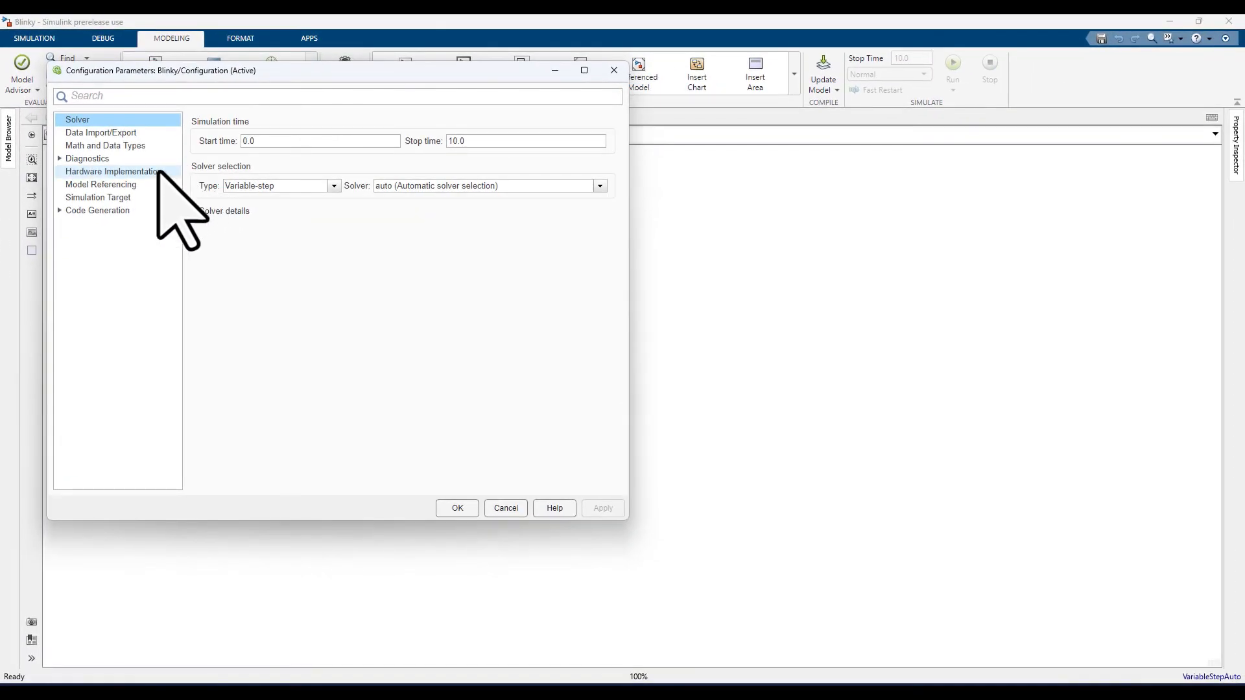
click(158, 171)
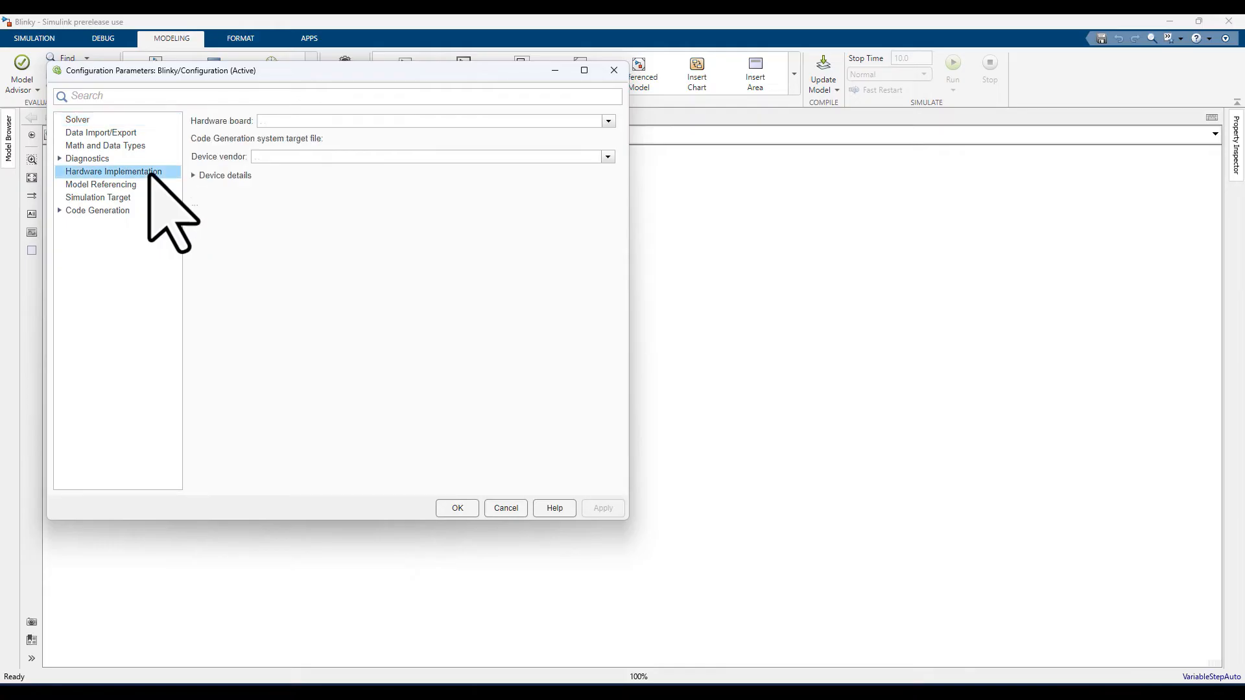
click(302, 122)
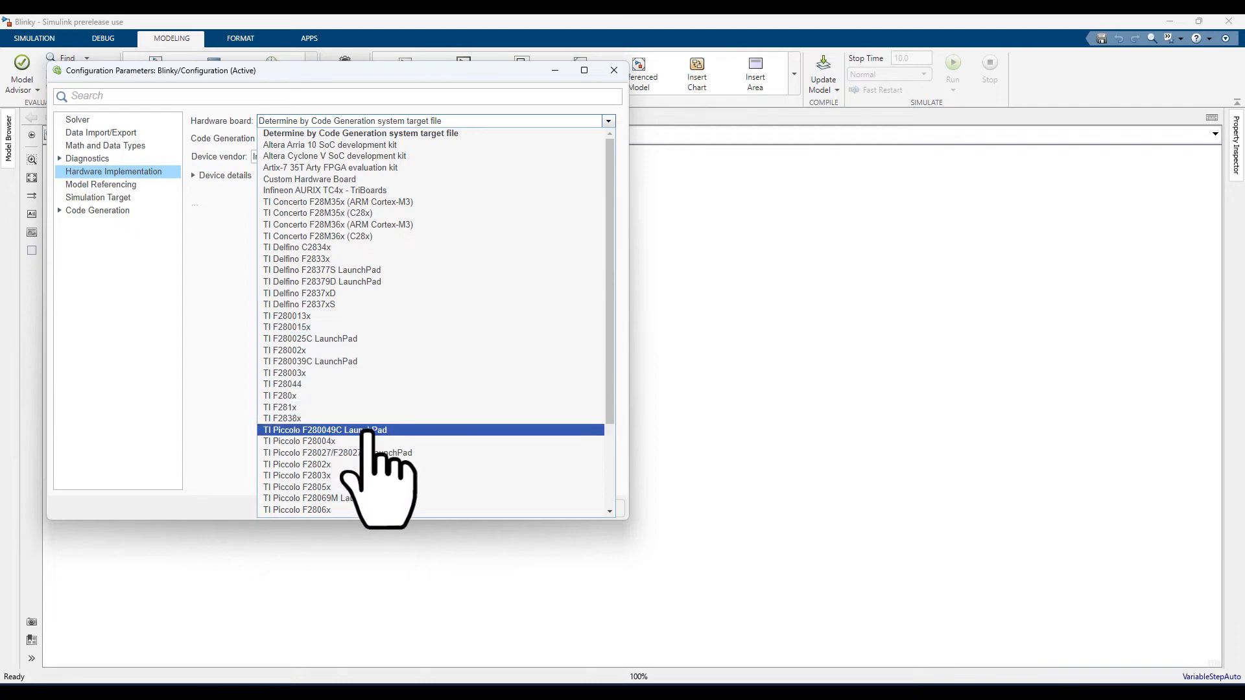
click(401, 430)
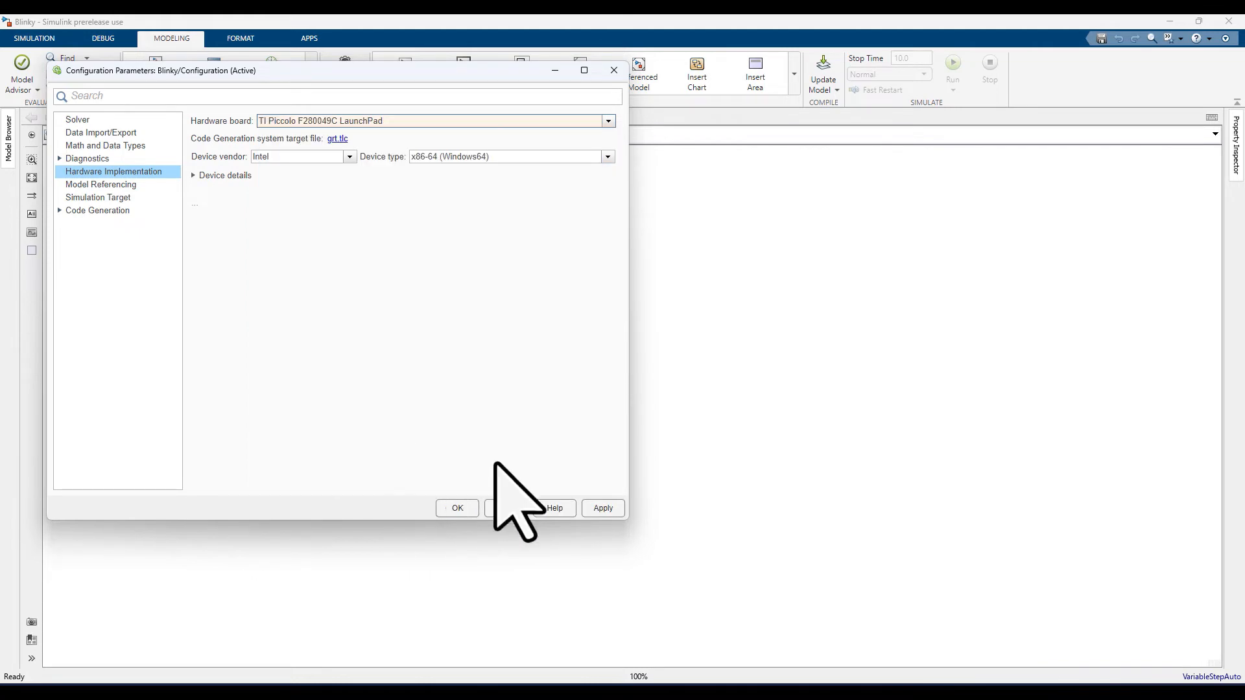
click(456, 508)
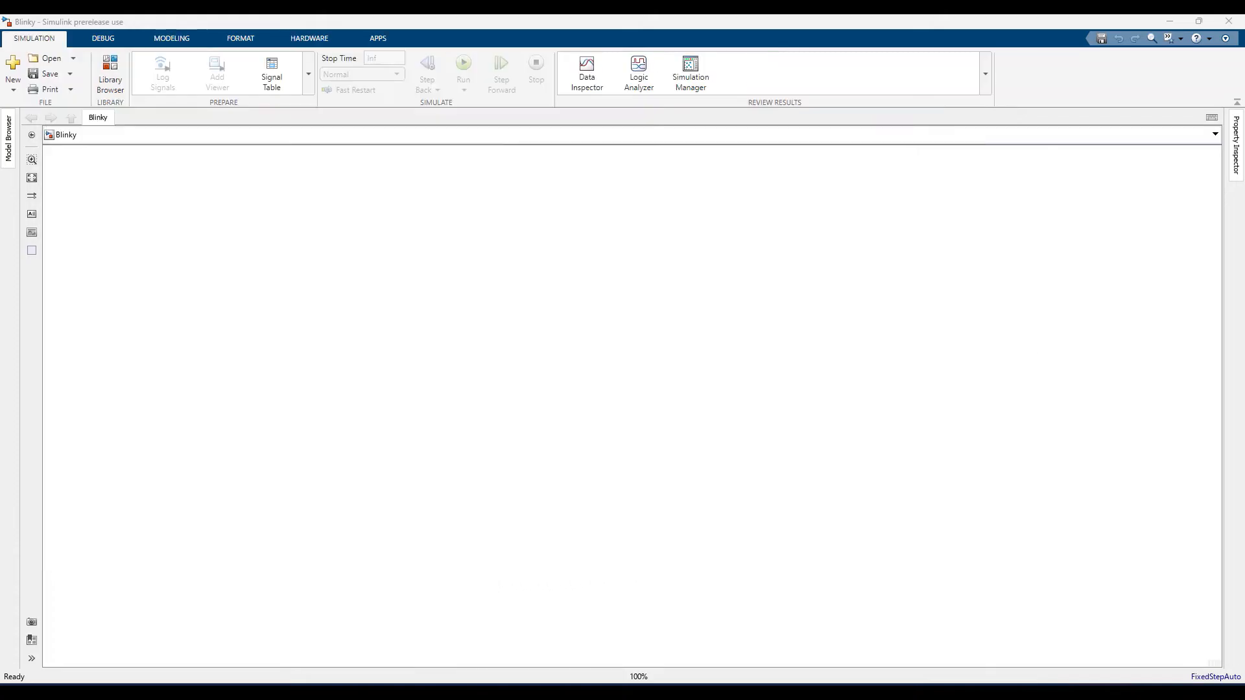
Add a Pulse Generator block and a Scope block to the model and connect the generator's output to the scope.
double_click(154, 235)
text(pulse)
key(Return)
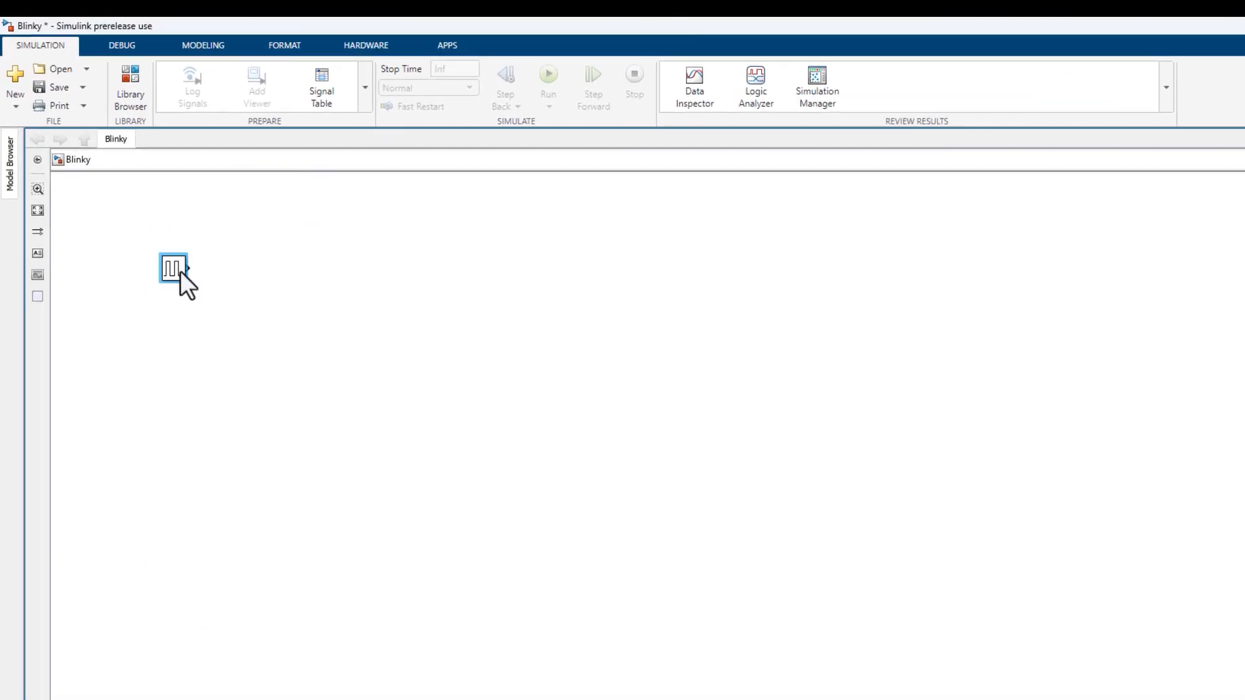
double_click(287, 273)
text(scope)
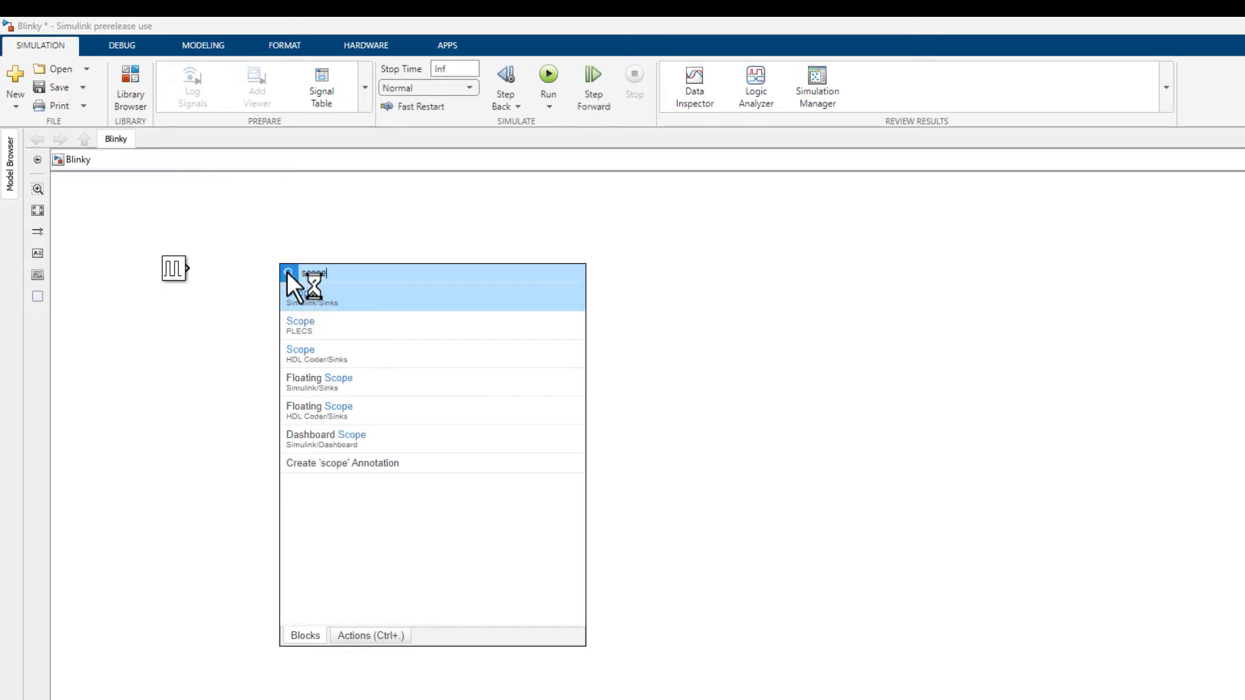
key(Return)
drag(285, 274, 326, 270)
click(290, 268)
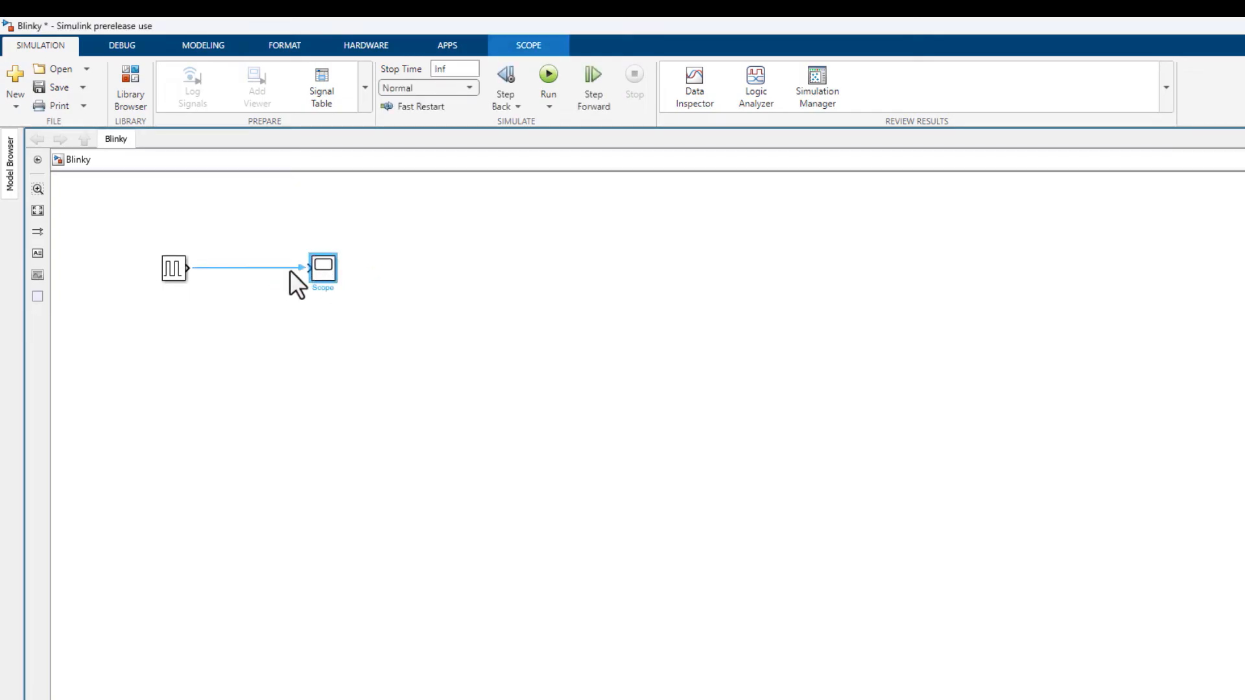
click(406, 277)
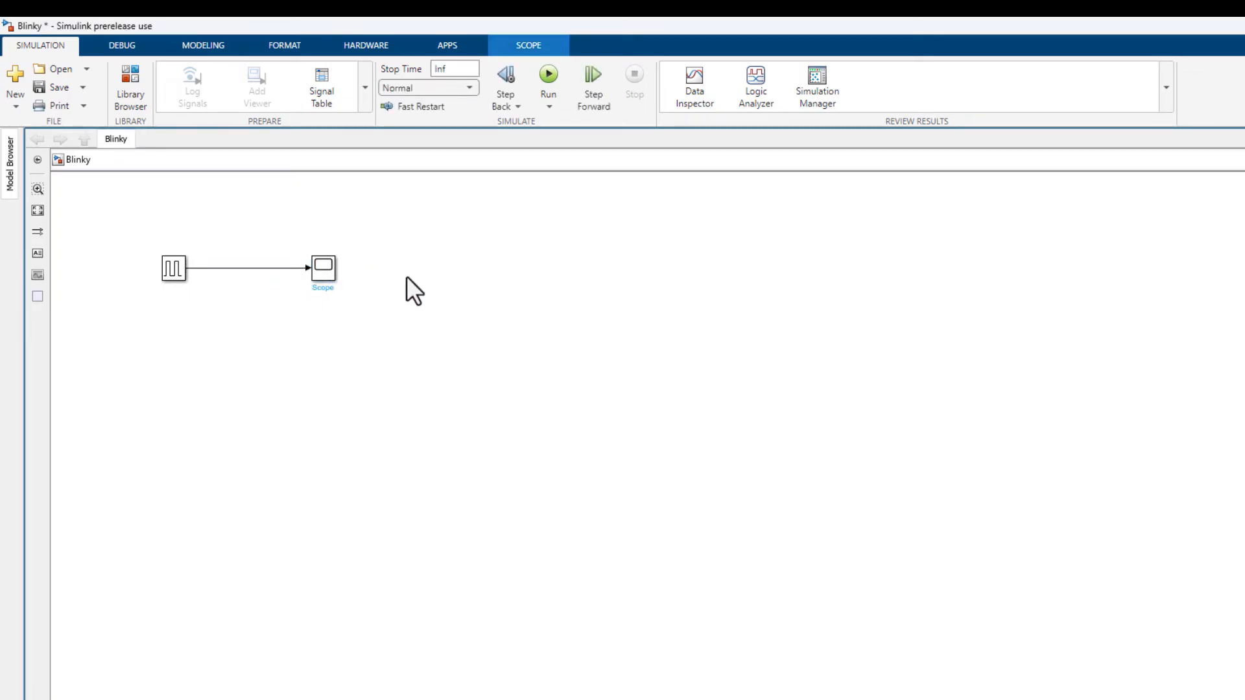
Set the Pulse Generator's period to 2 seconds and its pulse width to 50% of the period.
double_click(172, 274)
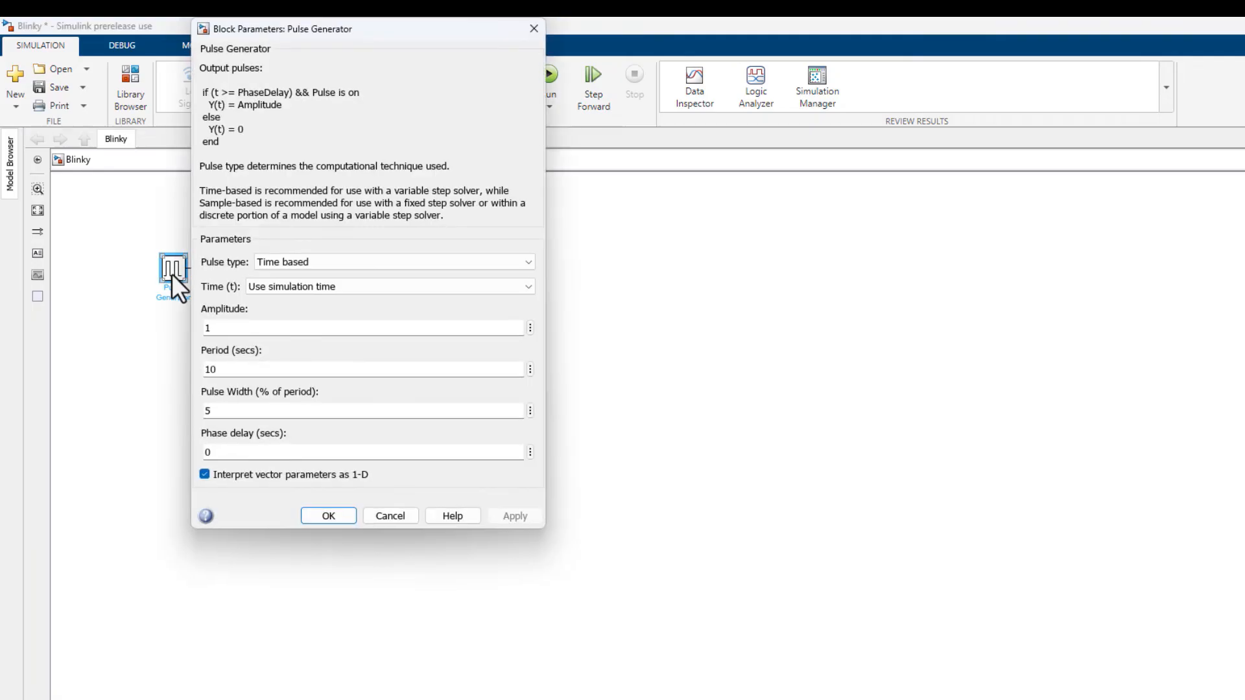
double_click(232, 370)
text(2)
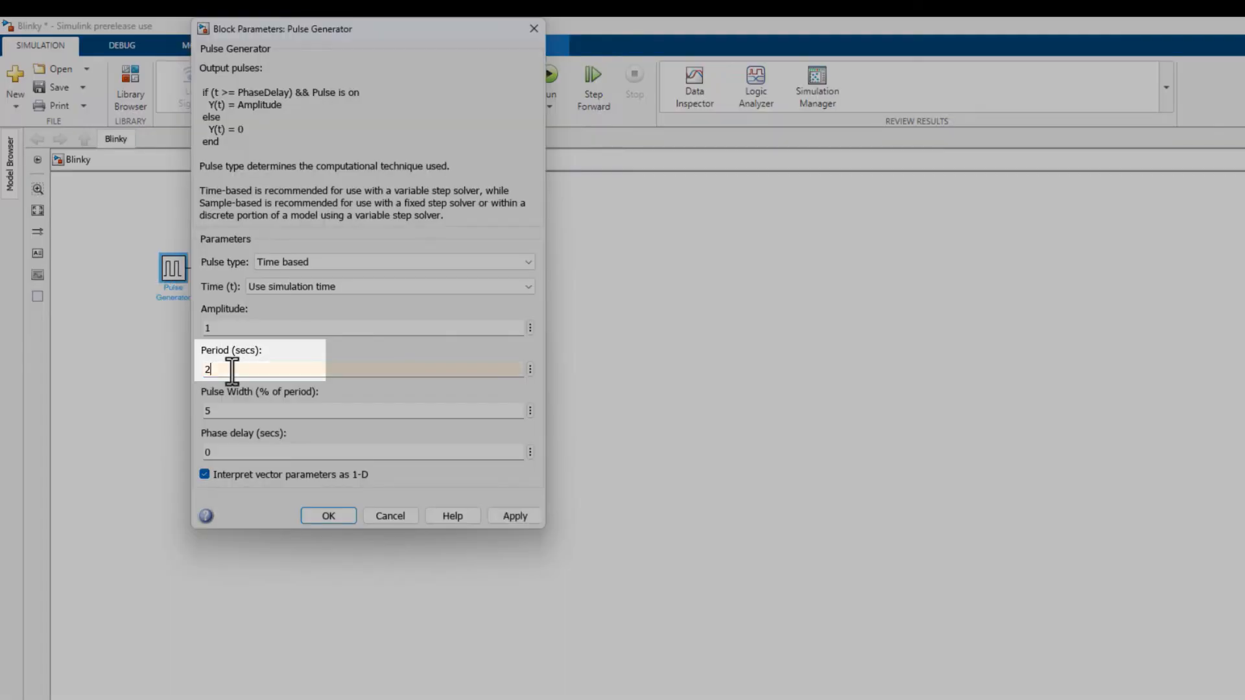
double_click(235, 409)
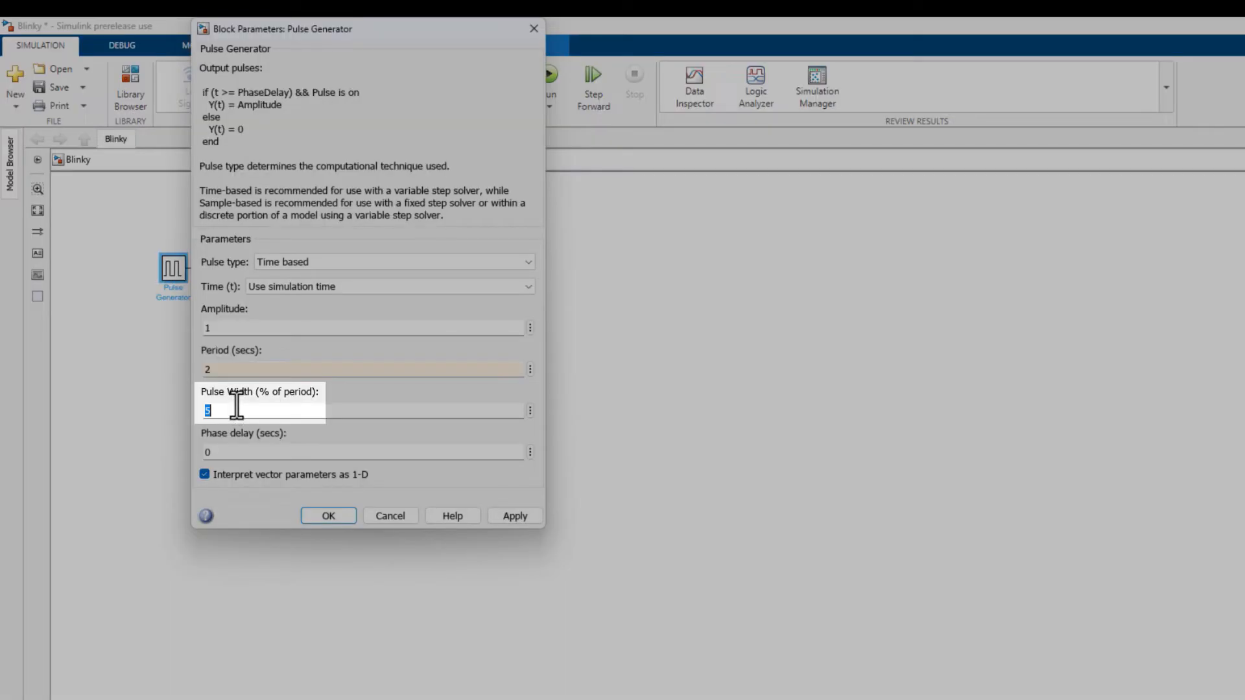
text(50)
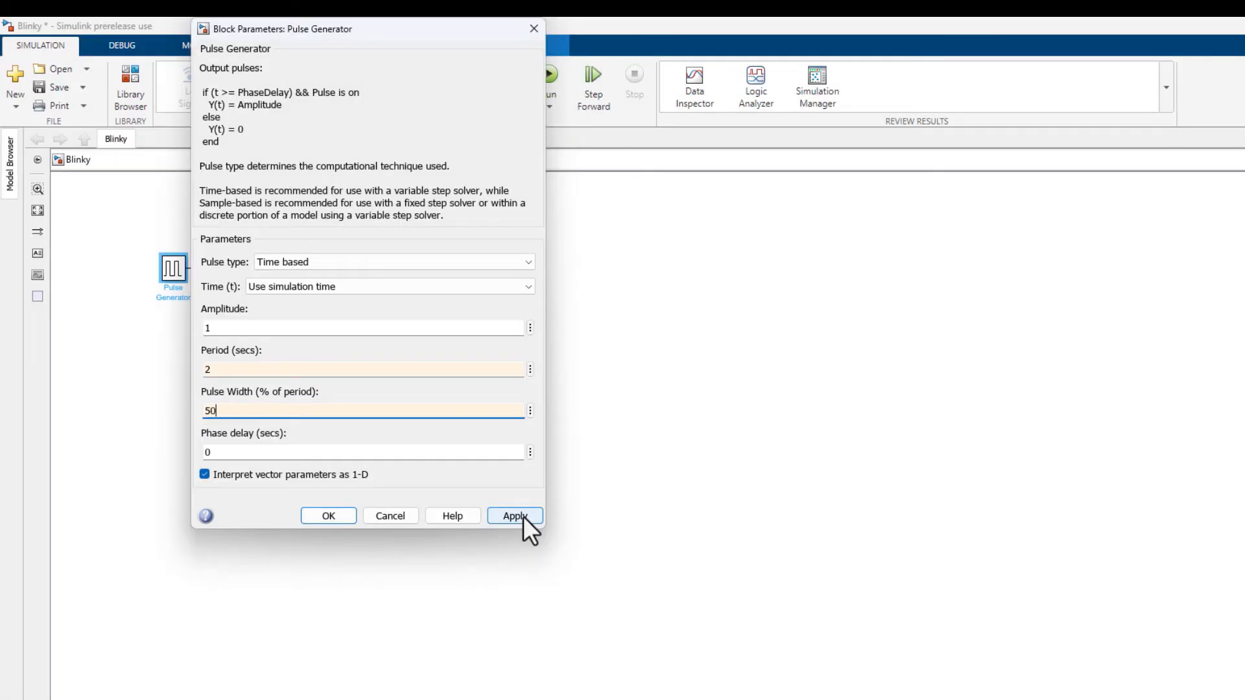
click(523, 515)
key(Return)
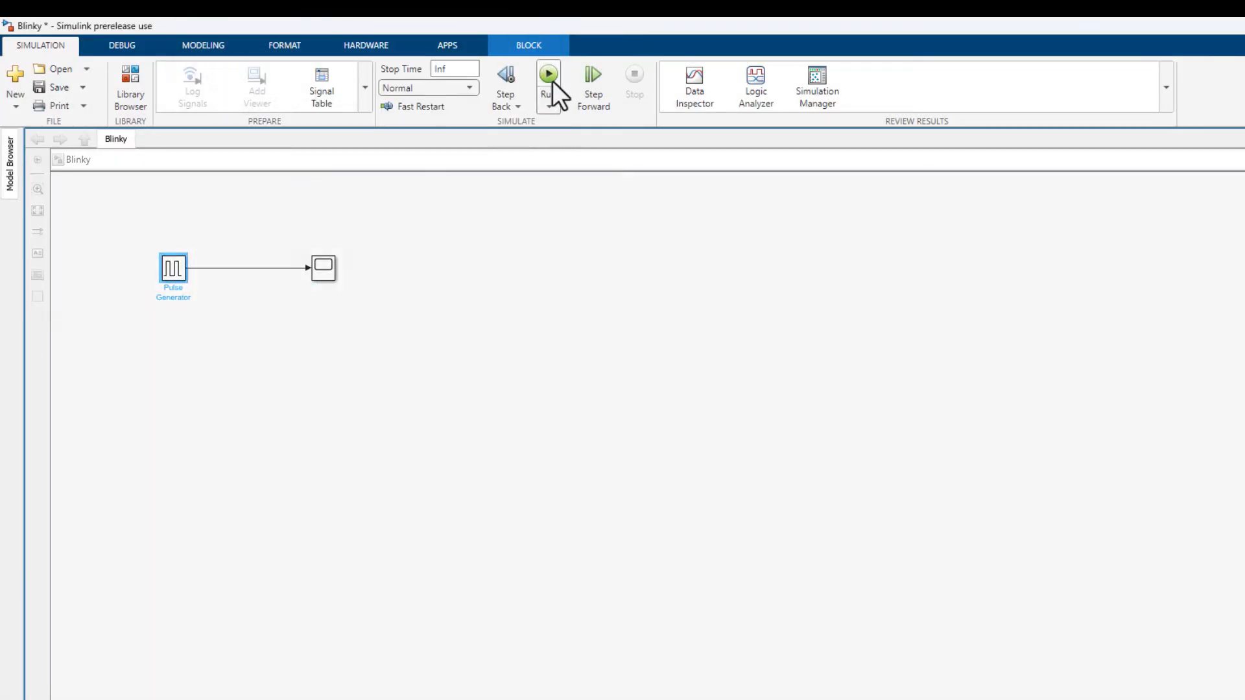
Run the simulation, view the pulse signal in the Scope and stop the simulation.
click(553, 81)
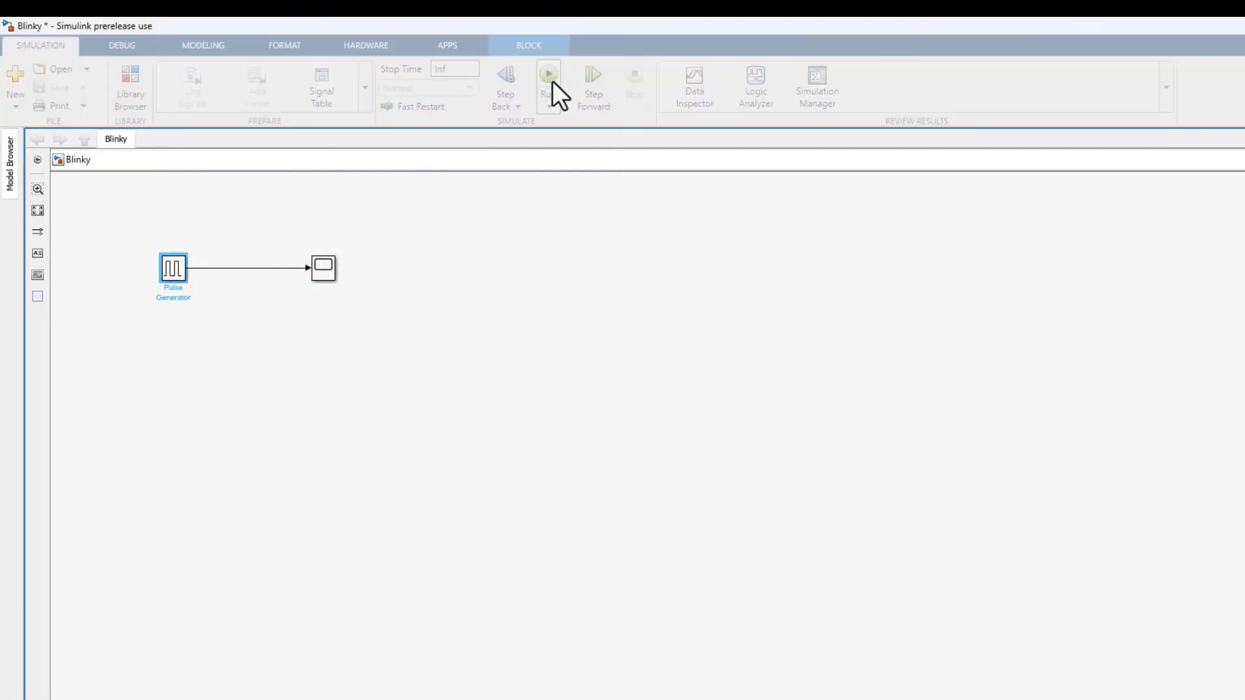
click(321, 265)
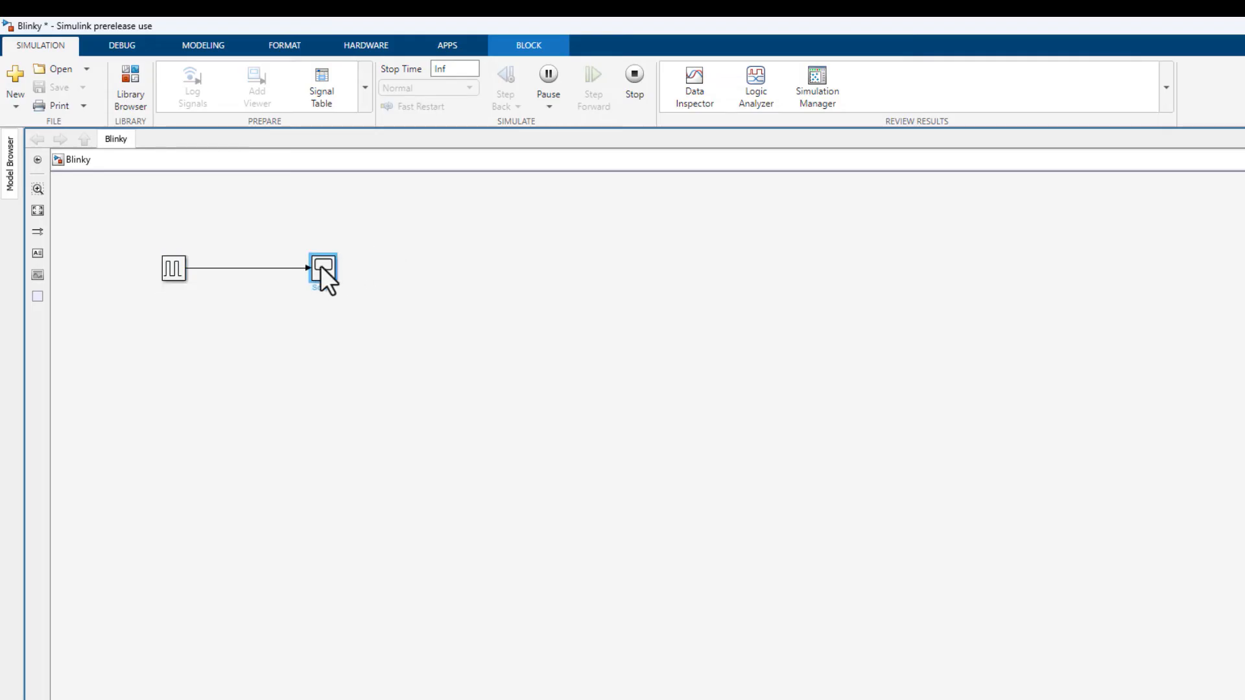
double_click(320, 266)
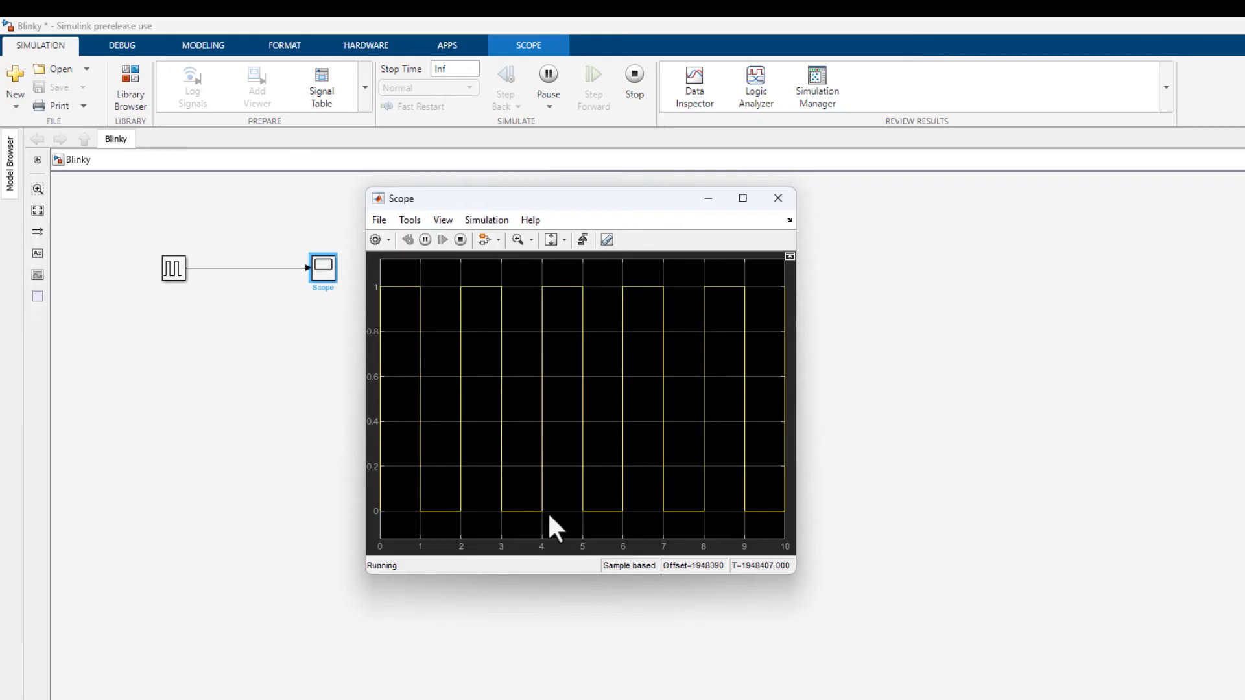
click(638, 80)
Add the F28004x Digital Output block from the C2000 Microcontroller Blockset library and branch the pulse signal to its input.
click(131, 107)
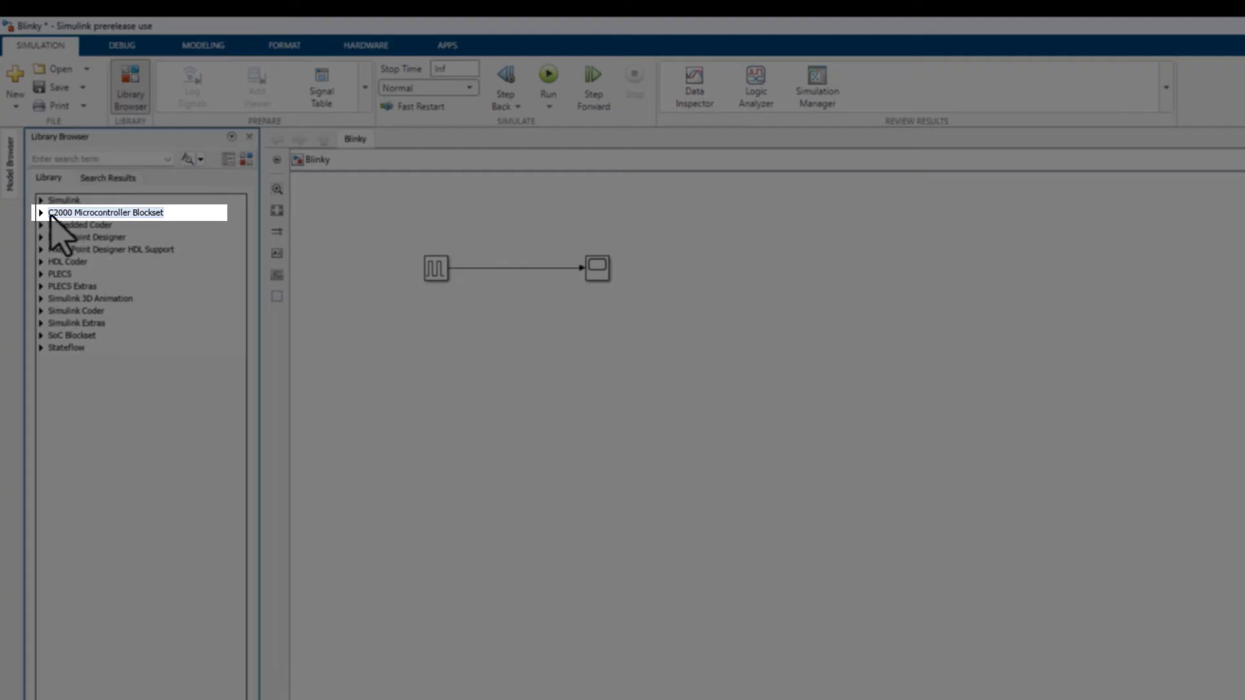
click(42, 212)
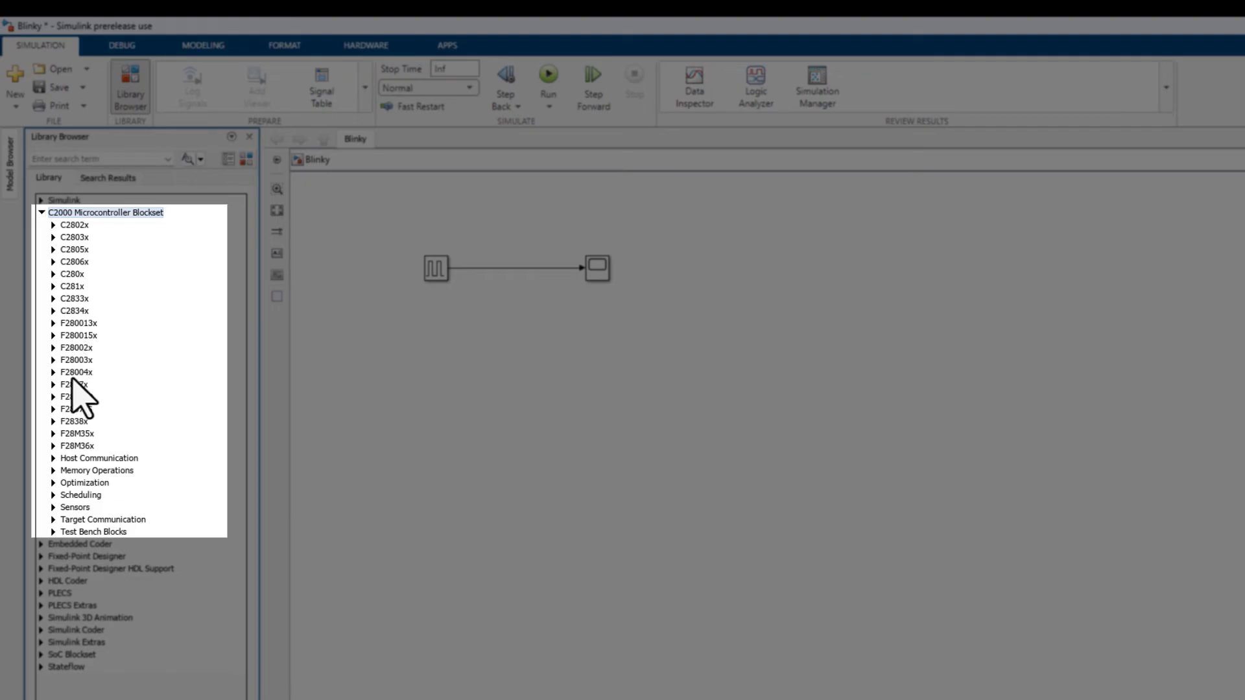
click(53, 373)
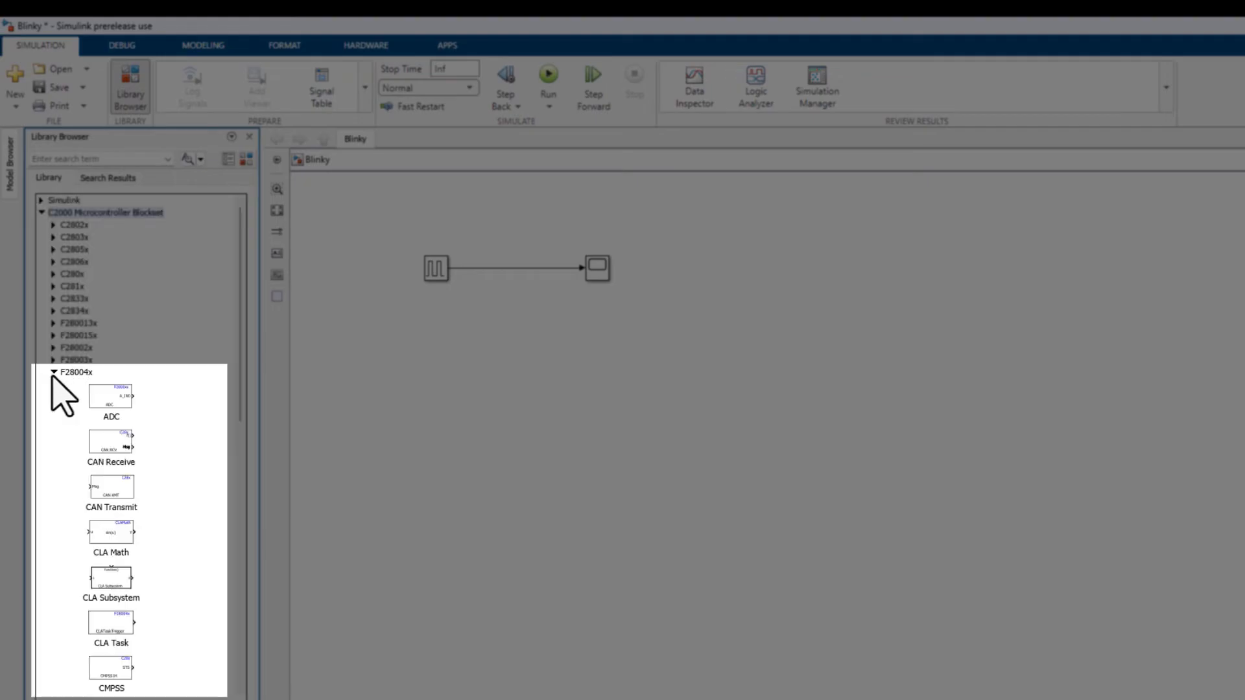
scroll(63, 395, down, 3)
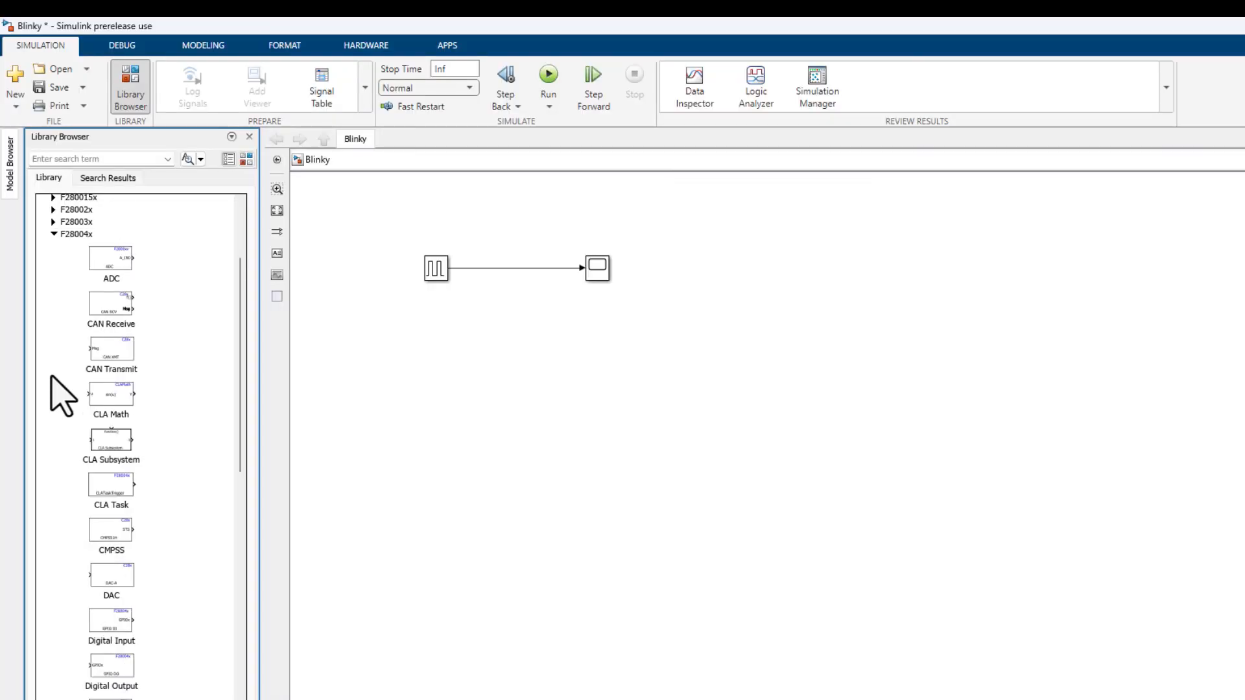
scroll(63, 395, down, 1)
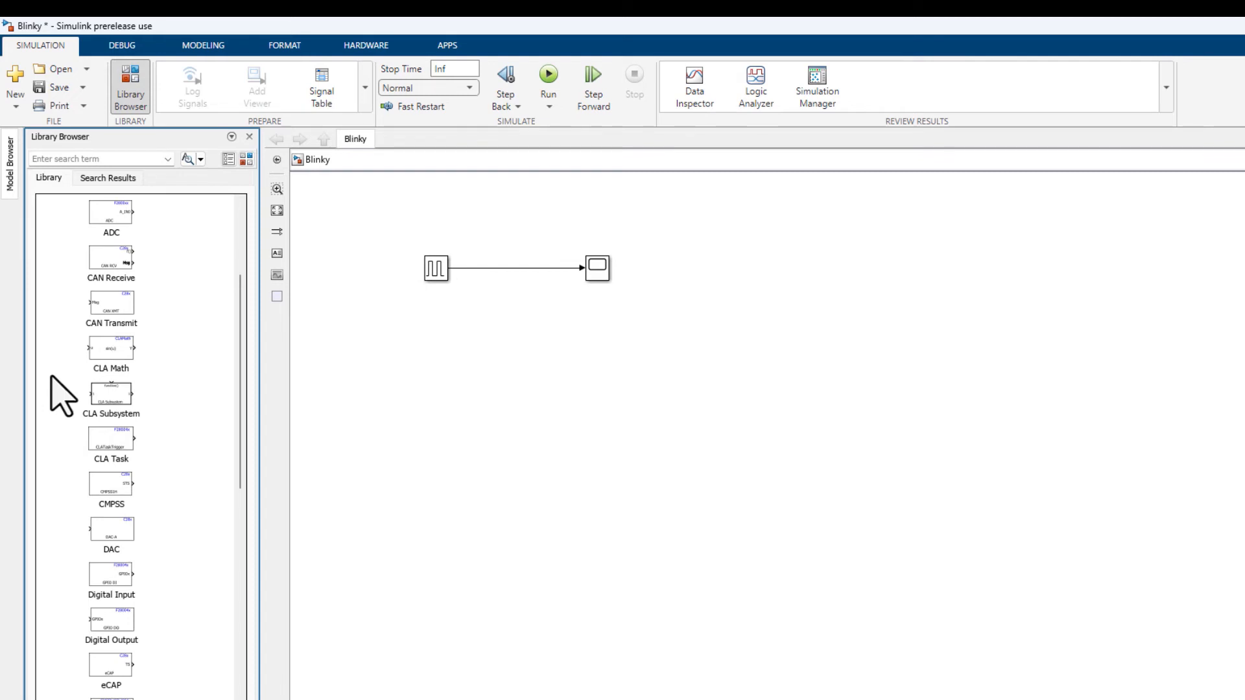
scroll(63, 395, up, 1)
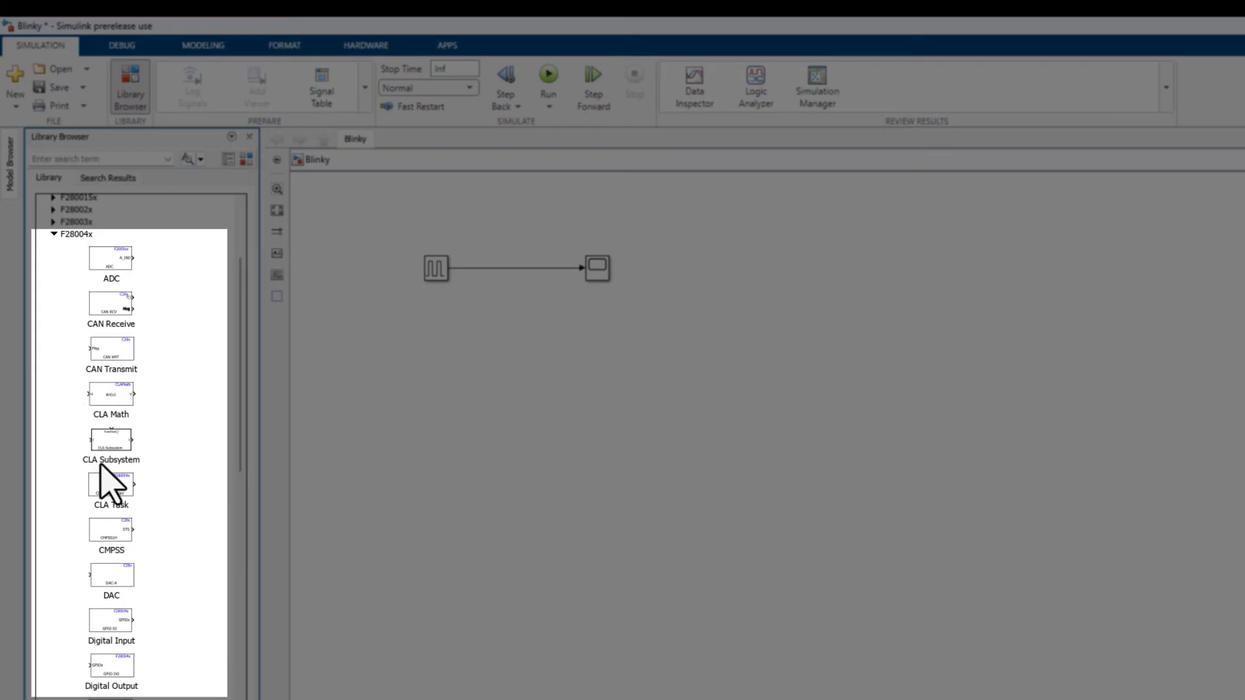
drag(119, 675, 489, 268)
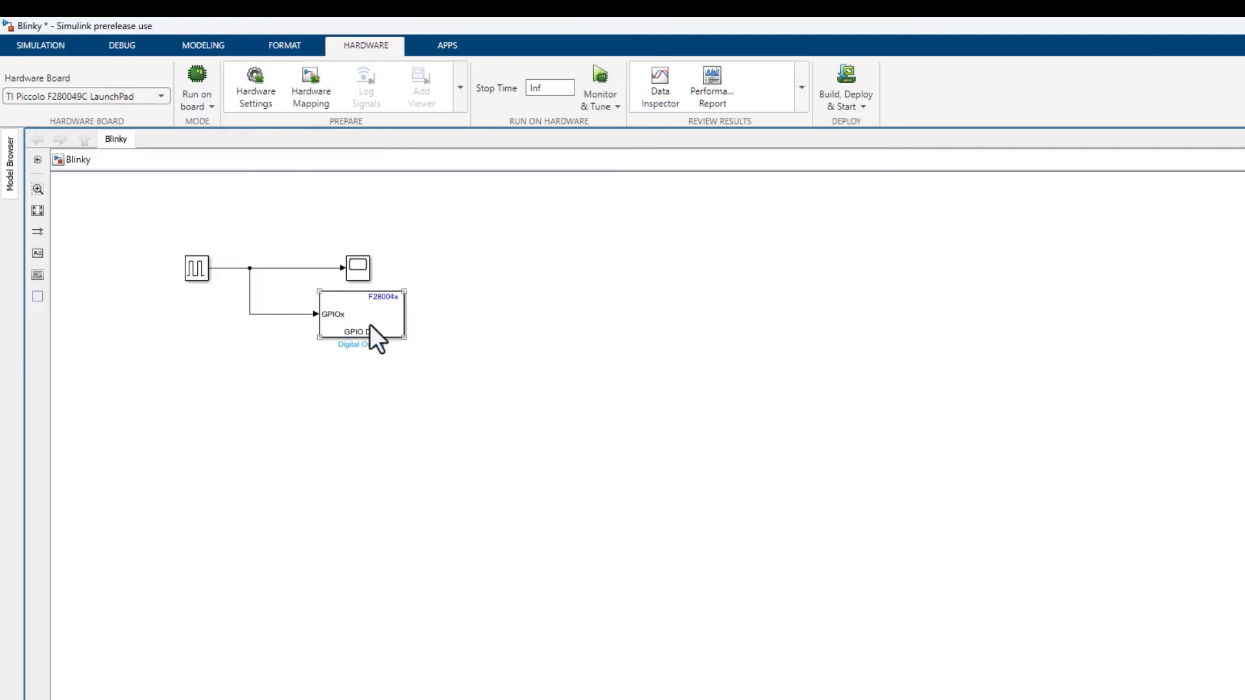
Configure the Digital Output block for GPIO group GPIO16~GPIO23 with only GPIO23 enabled.
double_click(370, 324)
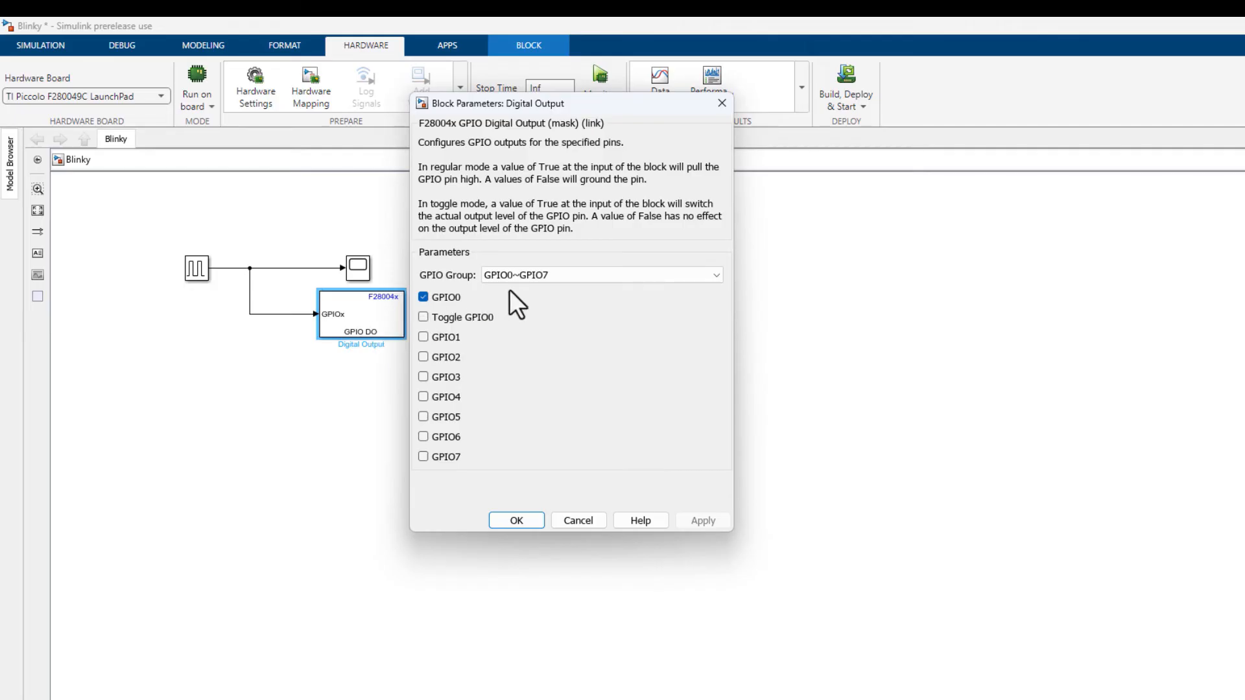
click(532, 275)
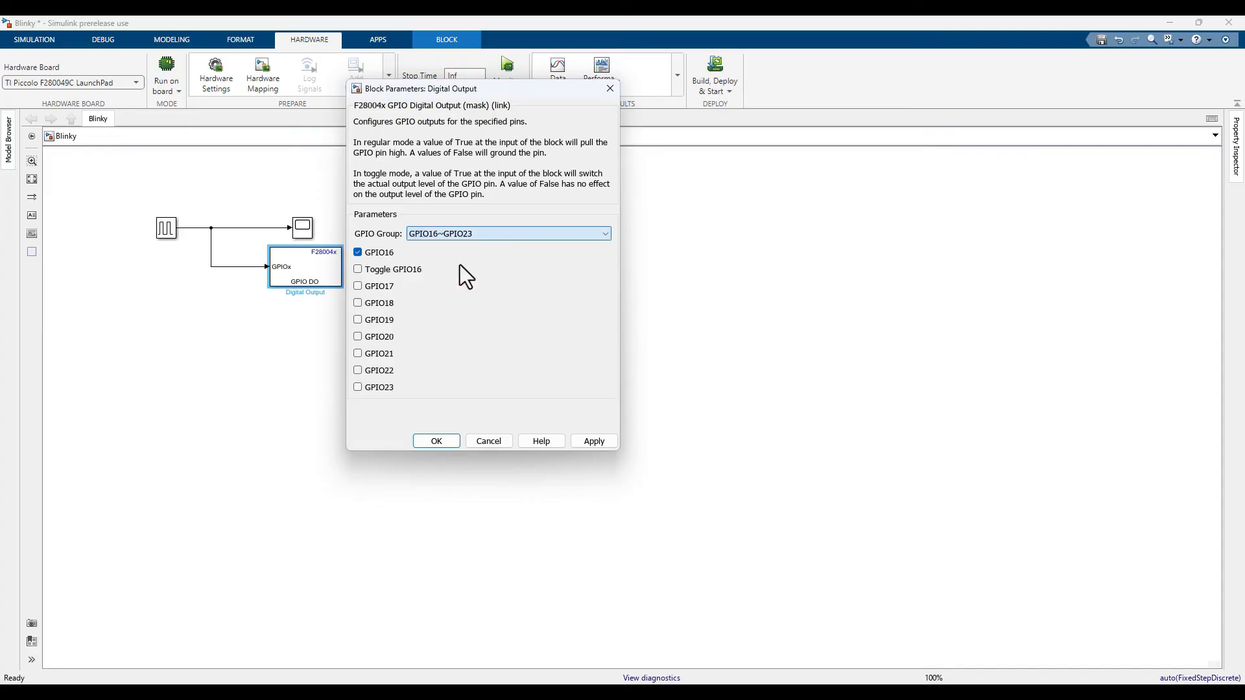
click(357, 252)
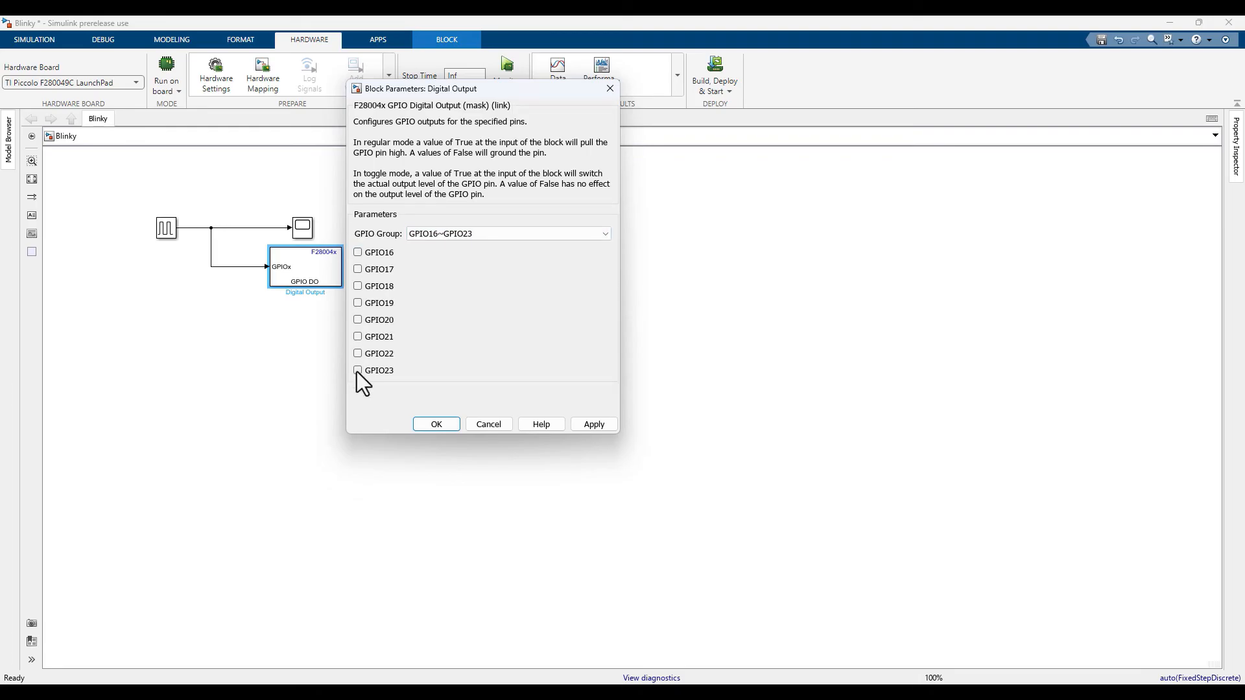
click(357, 370)
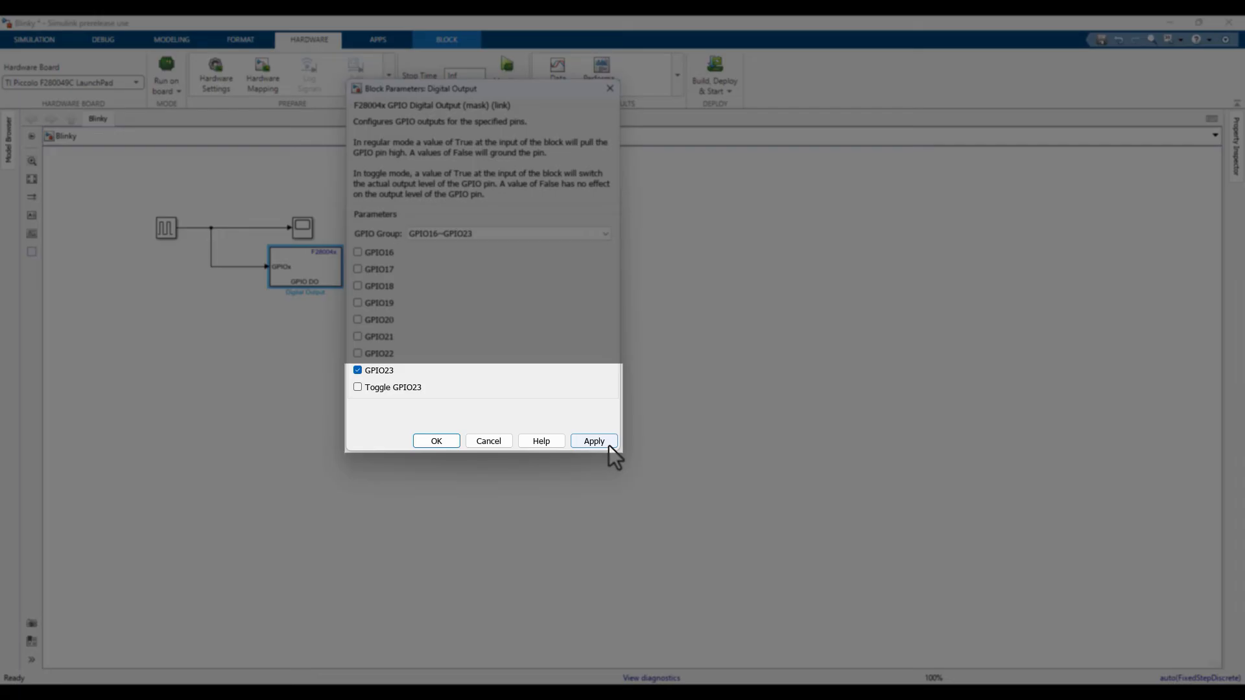
click(608, 446)
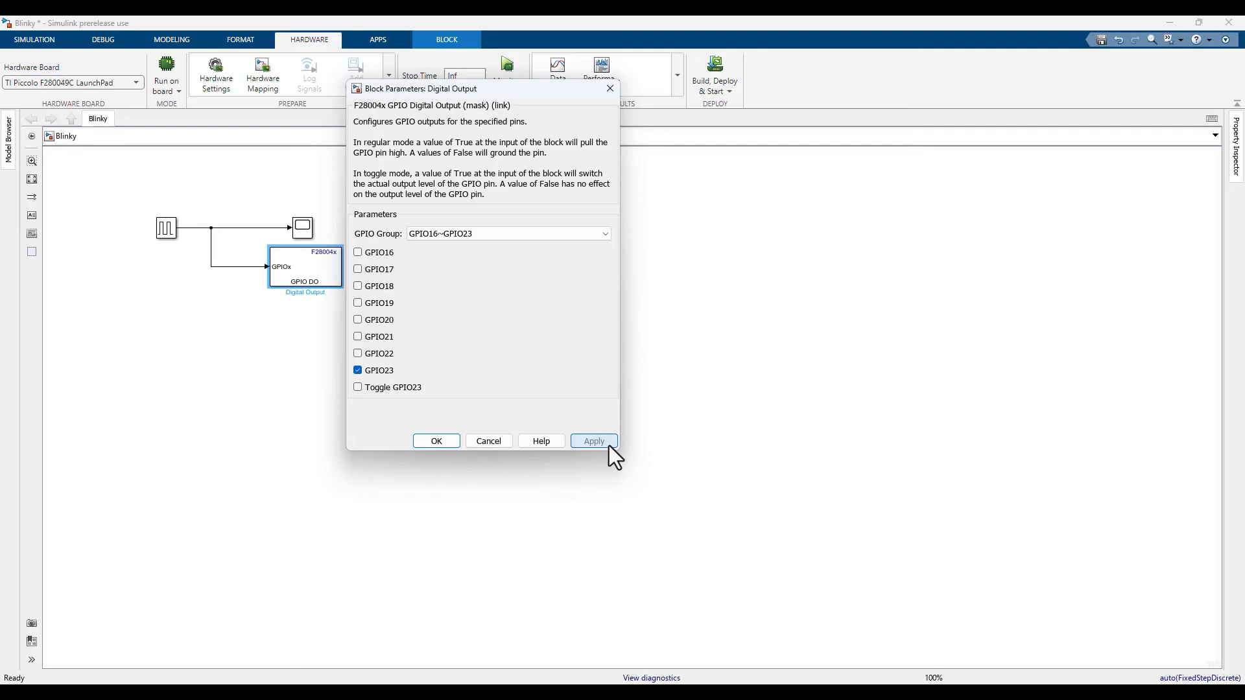
click(414, 444)
Build the Blinky model, deploy it to the LaunchPad and start it on the hardware.
click(497, 372)
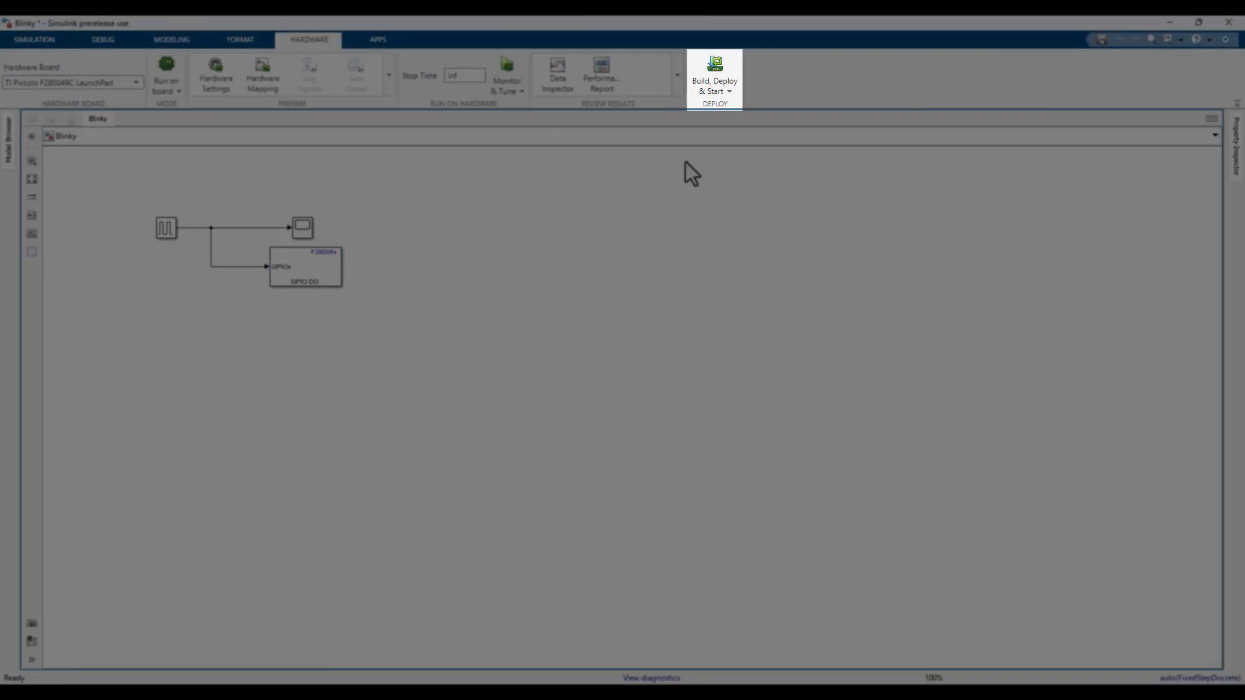
click(718, 94)
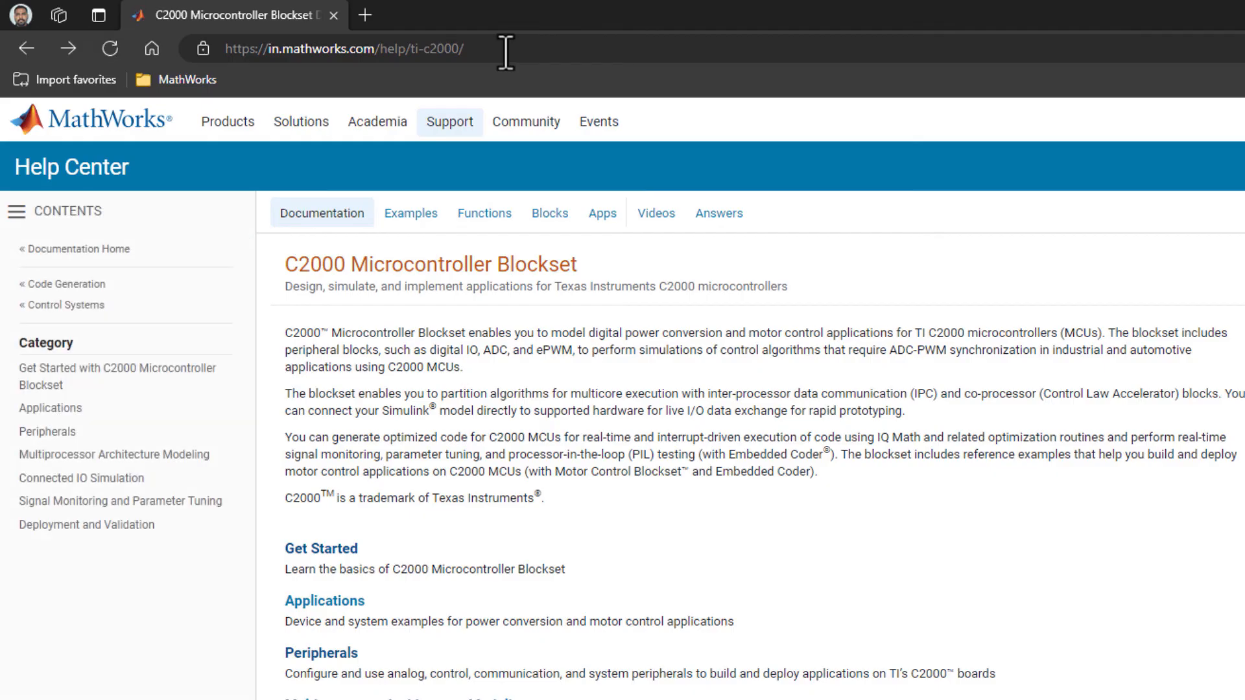
Switch to the web browser and look through the C2000 Microcontroller Blockset examples in the MathWorks Help Center.
click(405, 215)
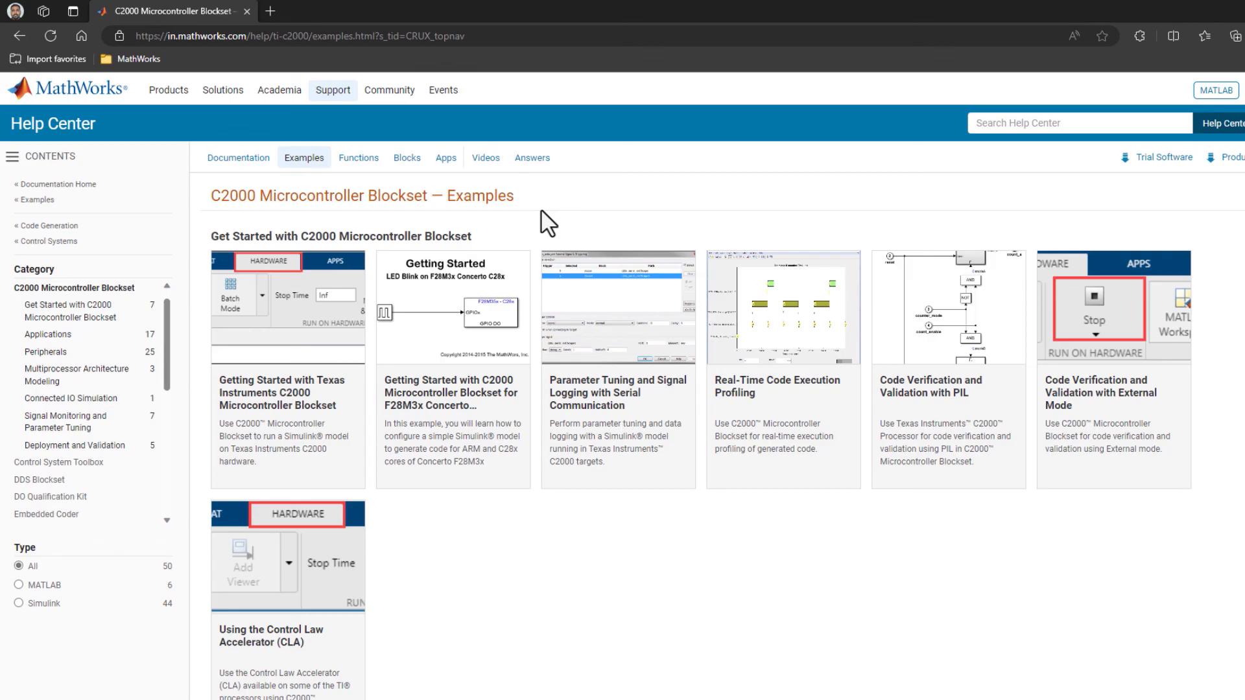
scroll(541, 211, down, 9)
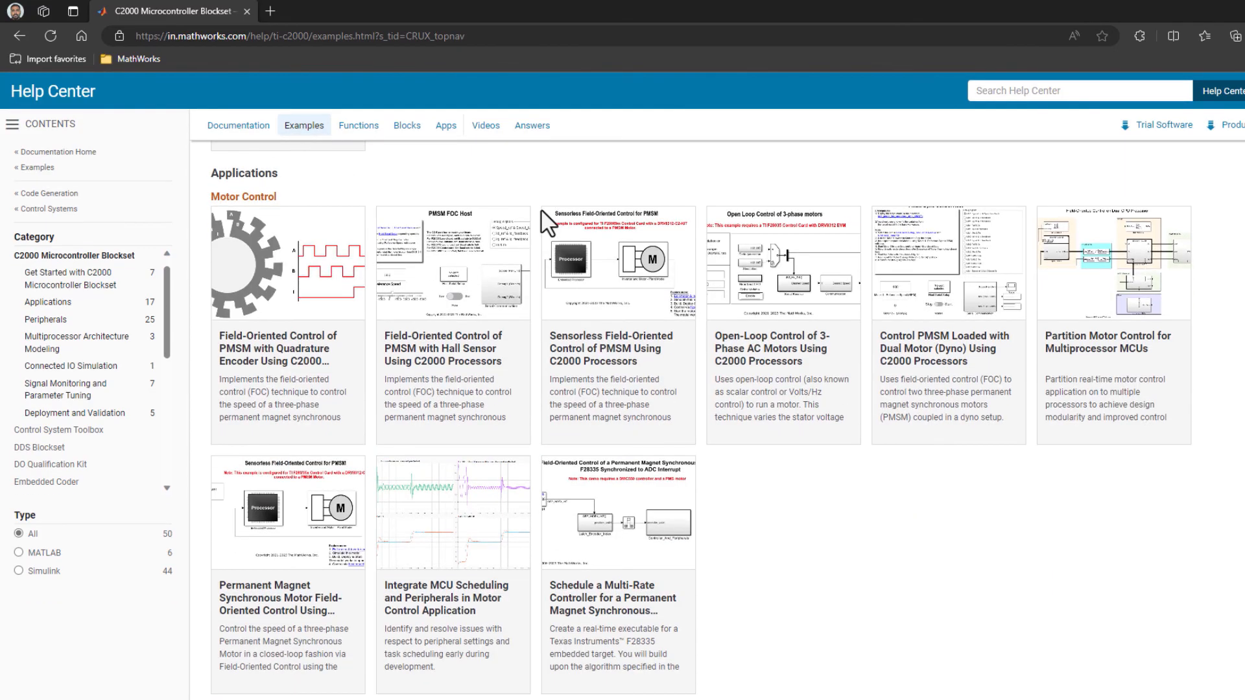